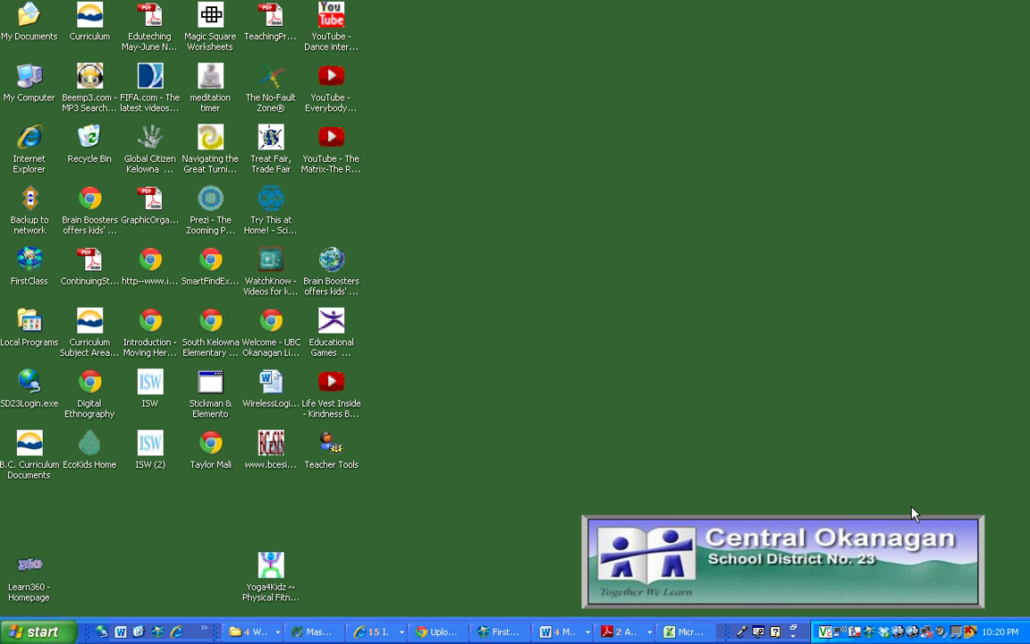
Restore the temperature workbook and look over the empty Sheet3 without changing anything.
left_click(682, 633)
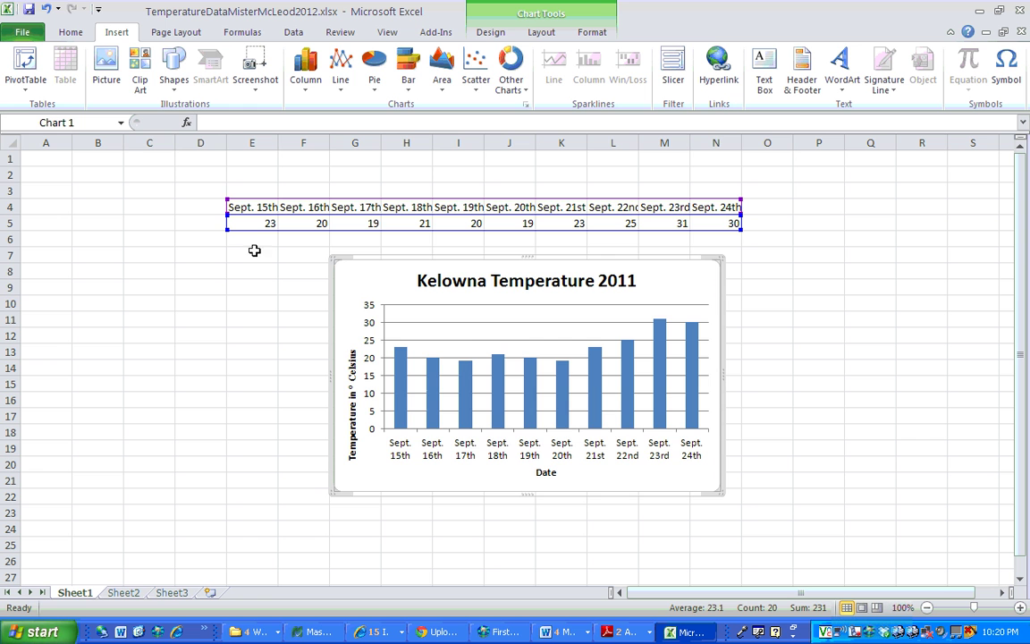
left_click(171, 593)
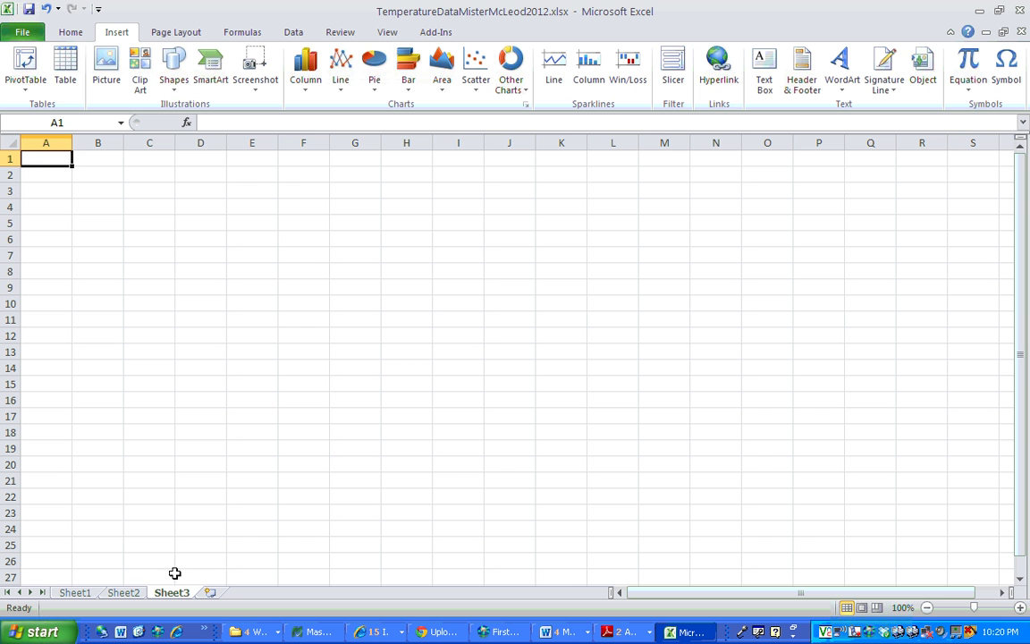
left_click(280, 239)
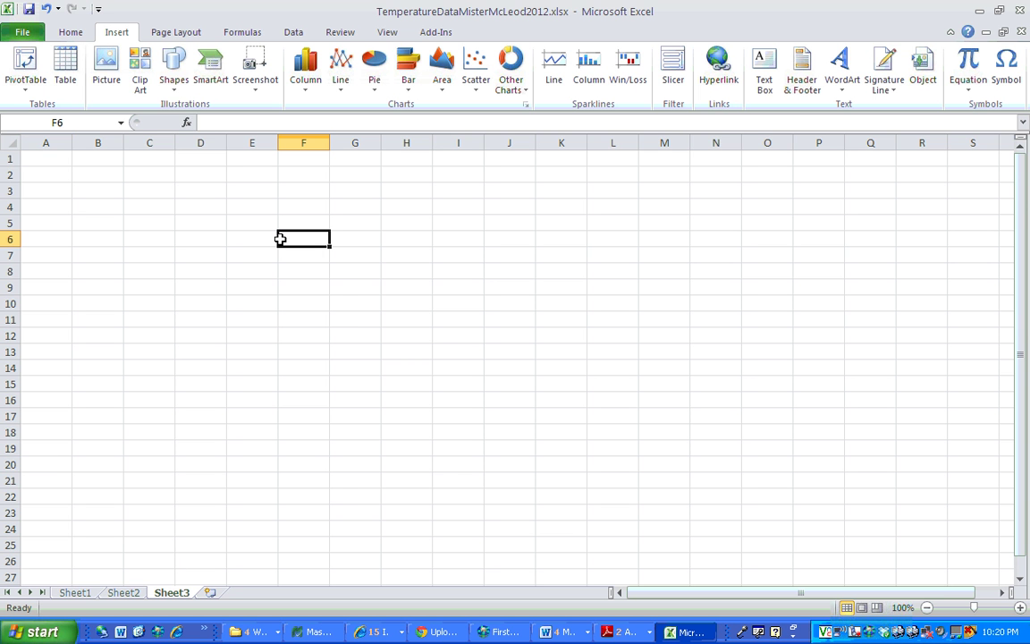
right_click(279, 238)
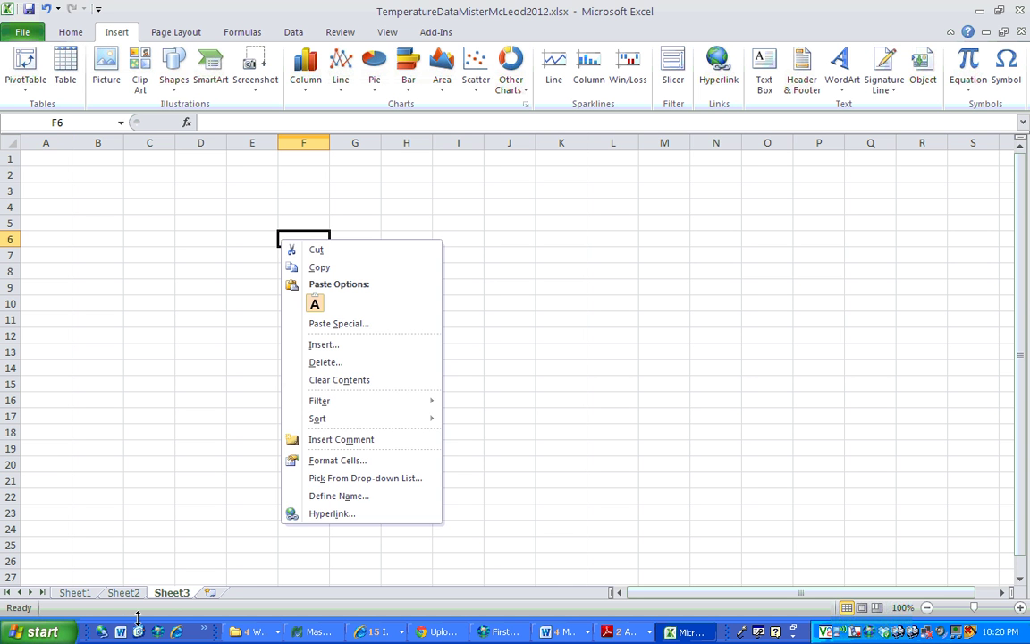
left_click(92, 601)
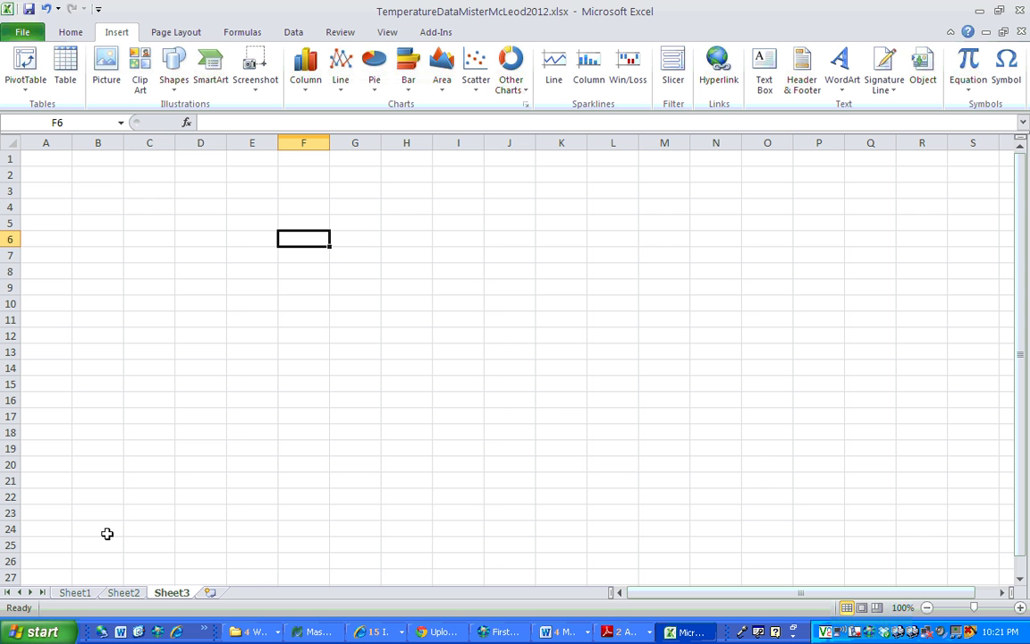
Back on Sheet1, select the Sept. 15th–24th dates and temperatures in E4:N5.
left_click(88, 596)
left_click(235, 208)
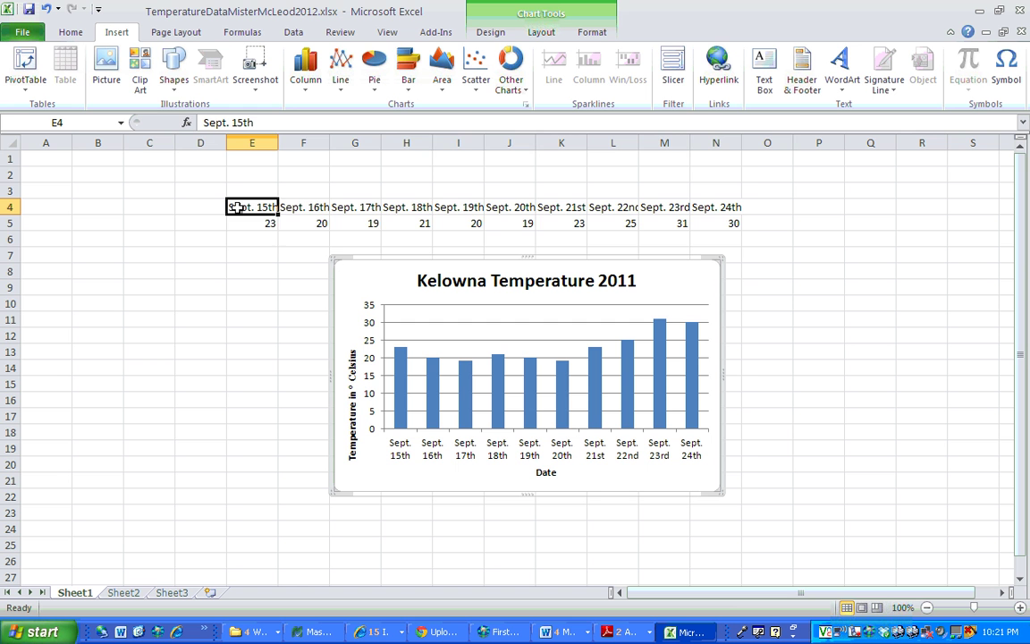
left_click_drag(235, 207, 720, 224)
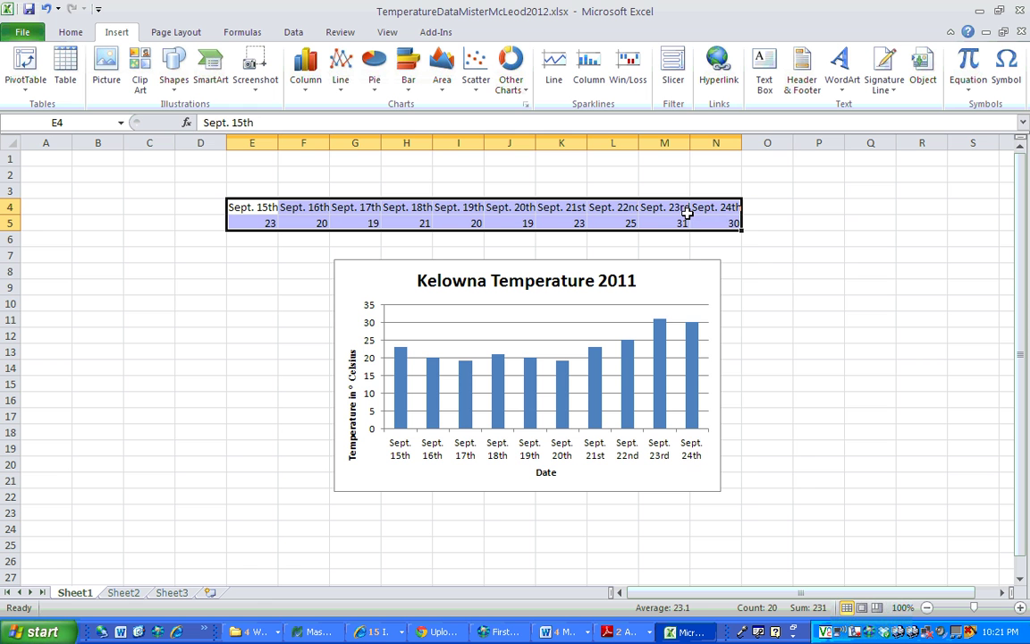
right_click(689, 217)
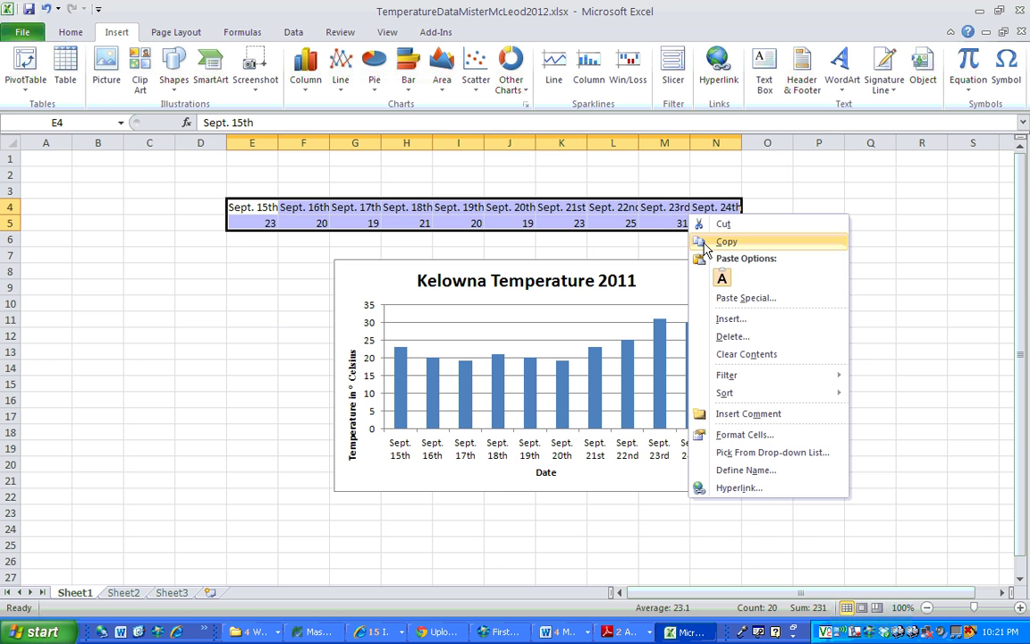
Copy the selected data and paste it into Sheet3 starting at cell F3.
left_click(726, 241)
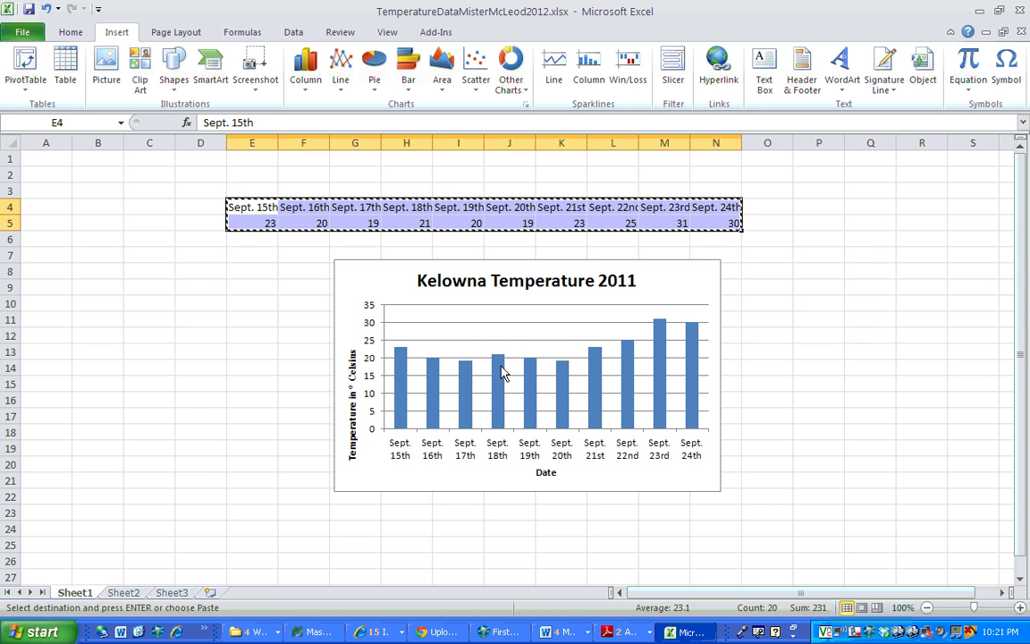
left_click(173, 592)
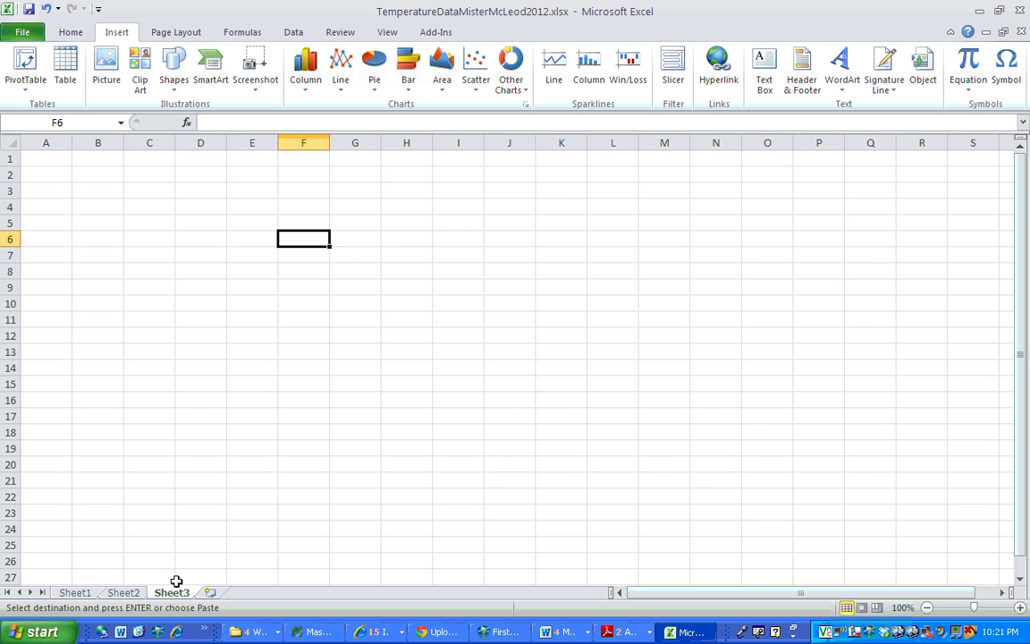
right_click(295, 191)
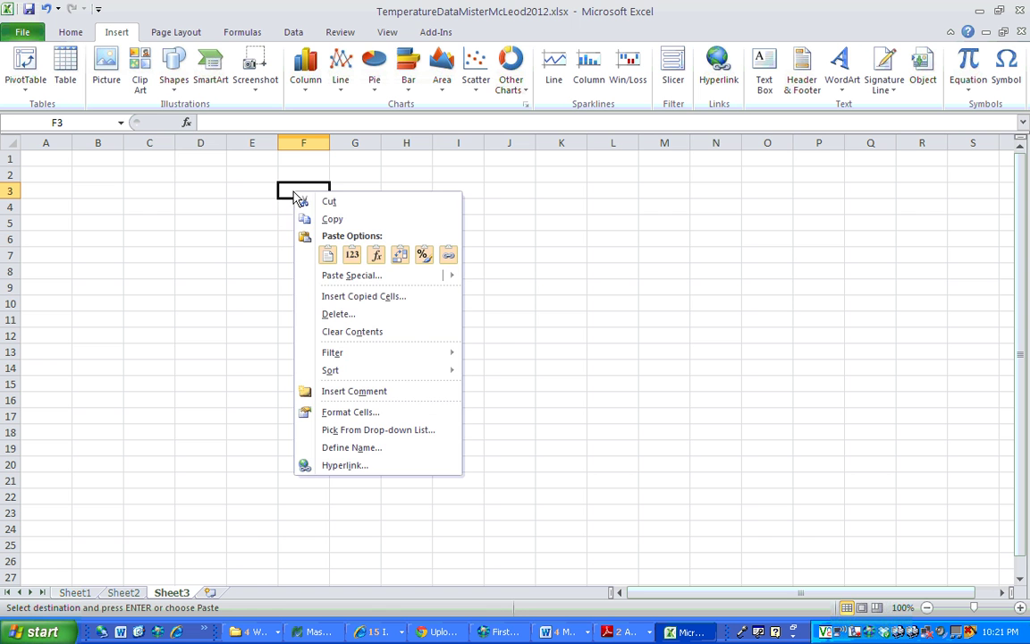
left_click(327, 254)
left_click(293, 226)
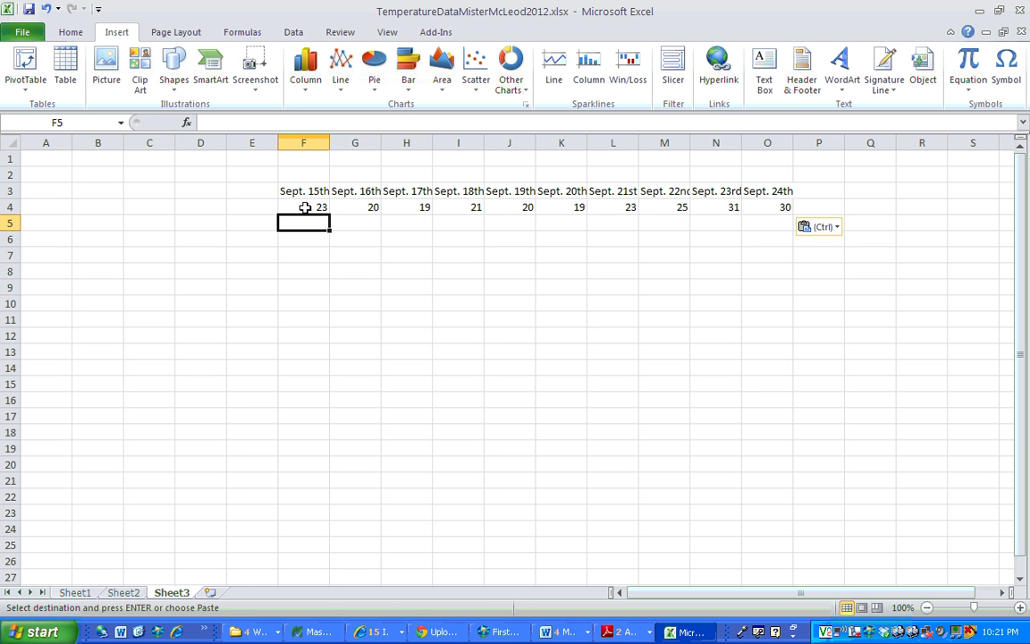
Check the pasted dates and temperatures, then select the F3:O4 range for charting.
left_click(304, 208)
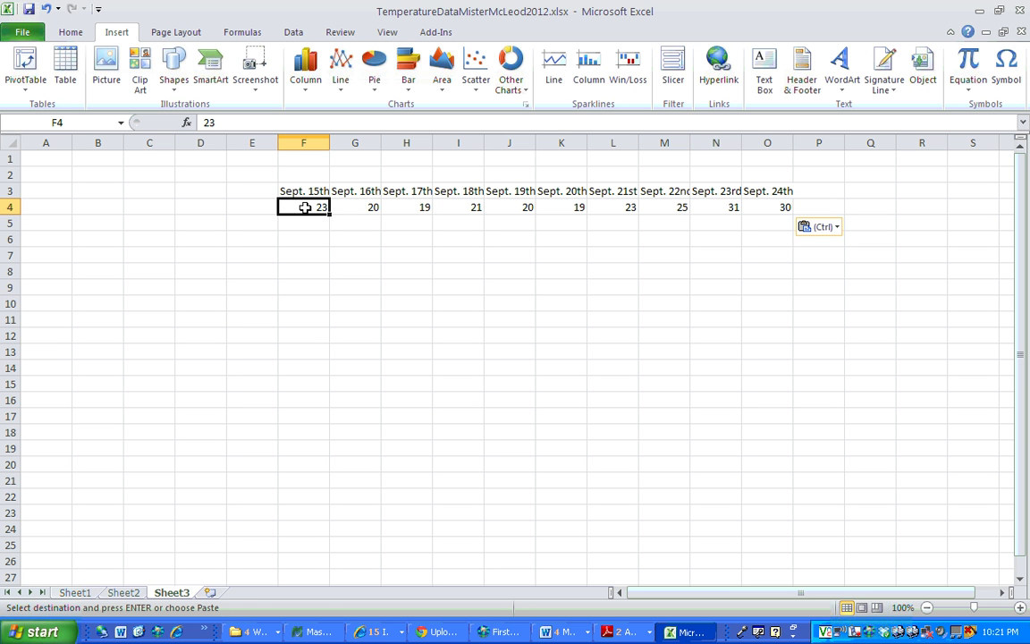
left_click(355, 212)
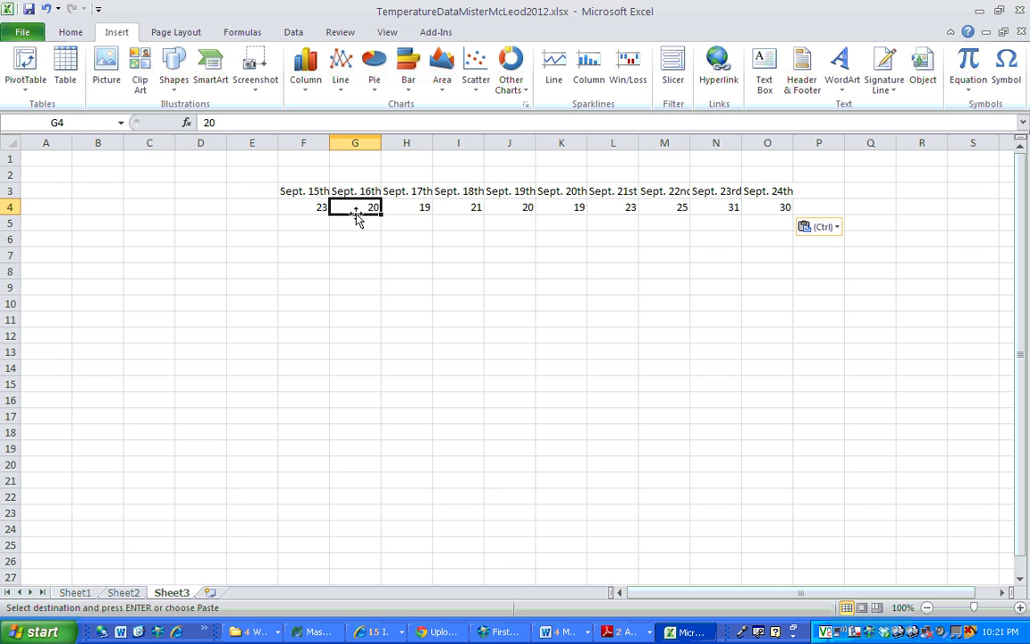
left_click(408, 208)
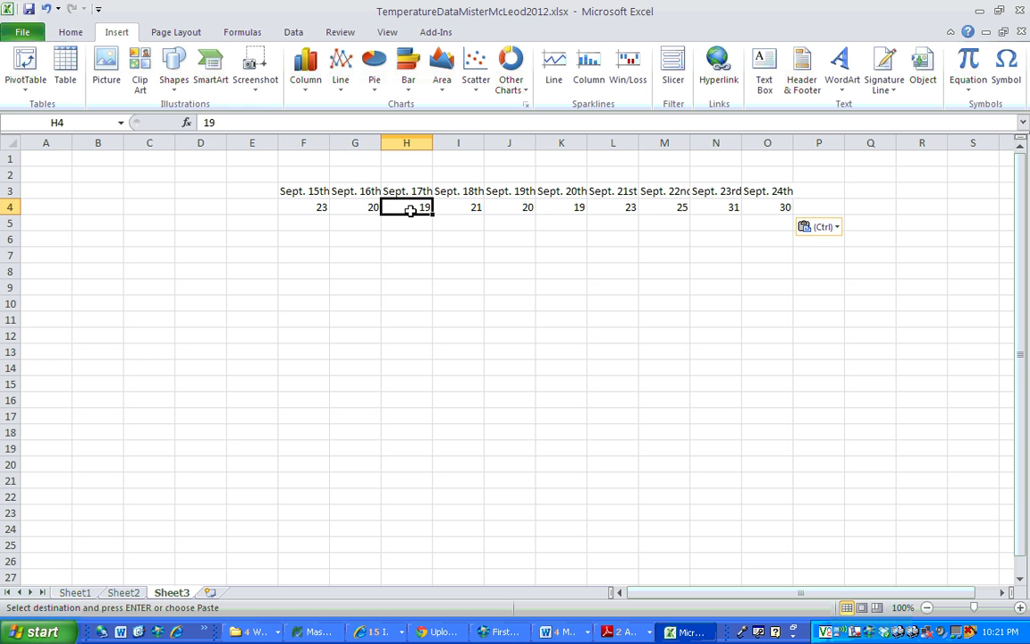
left_click(458, 206)
left_click(512, 206)
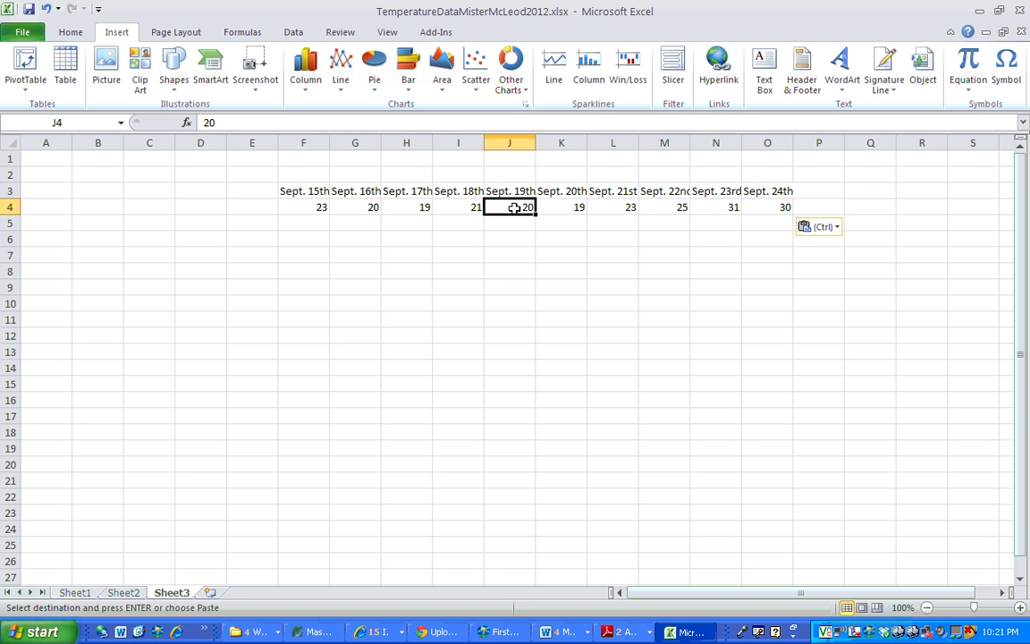
left_click(561, 207)
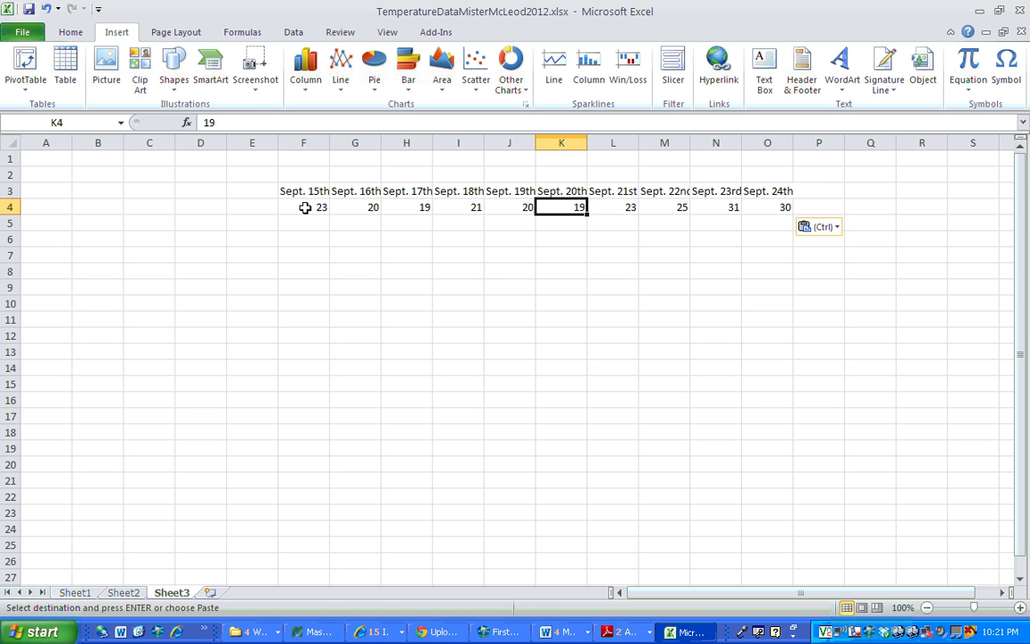
left_click(354, 191)
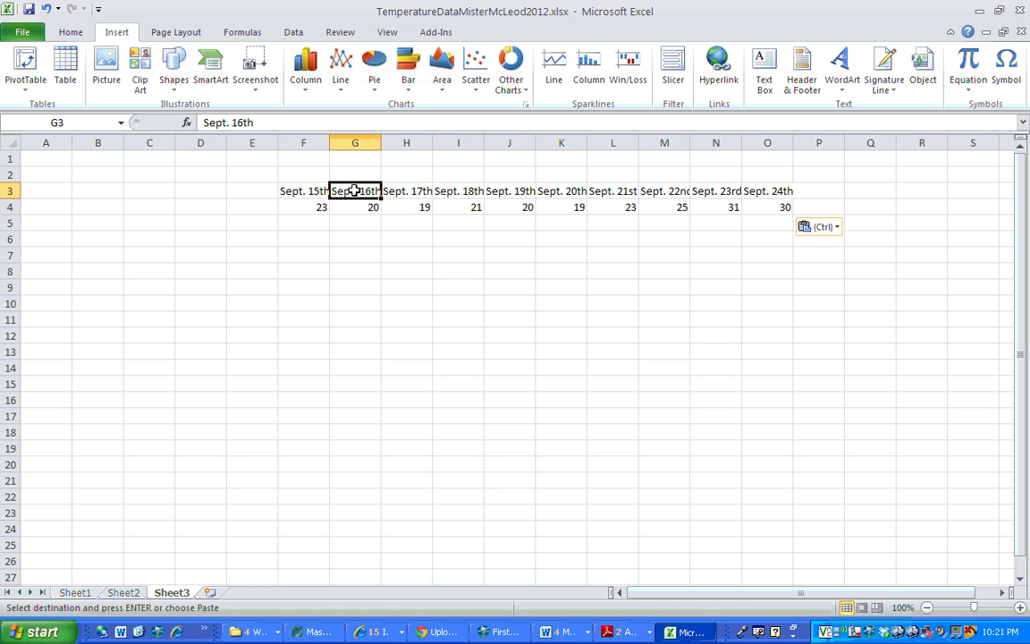
left_click(354, 208)
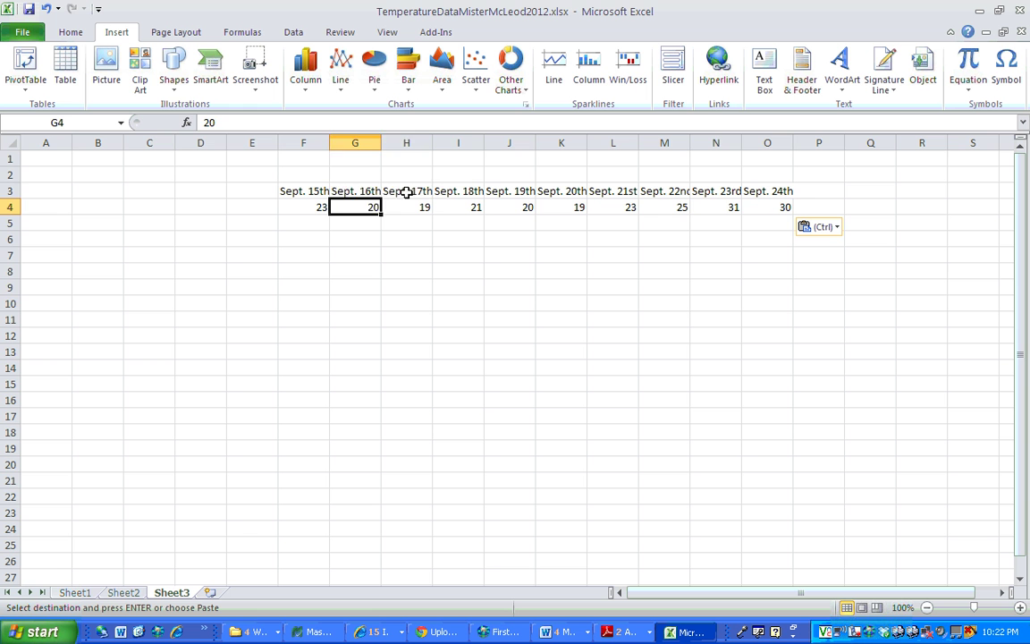
left_click(407, 192)
left_click(407, 207)
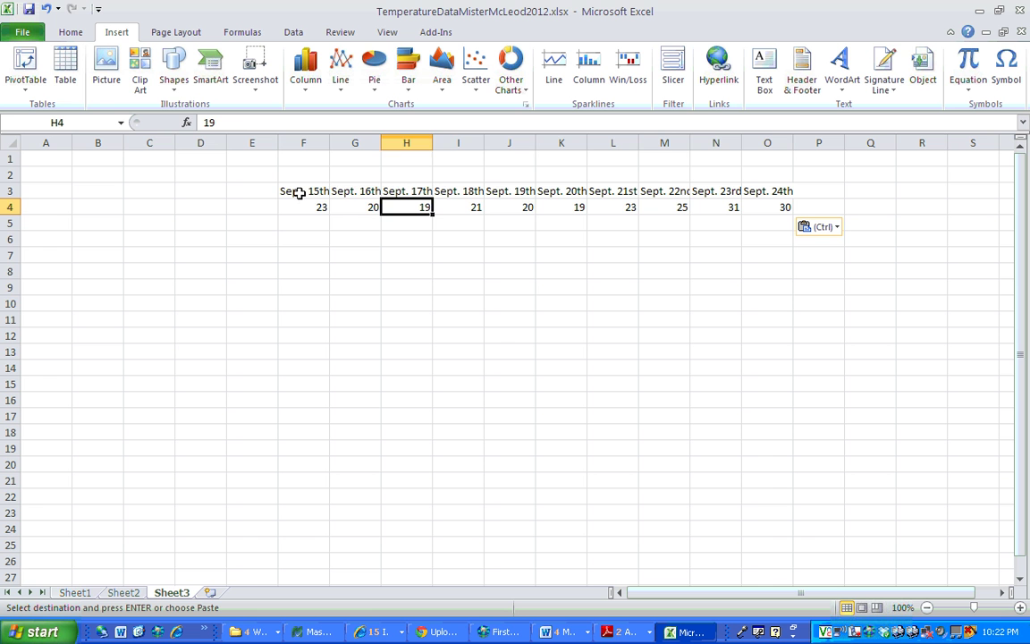
left_click_drag(300, 193, 763, 206)
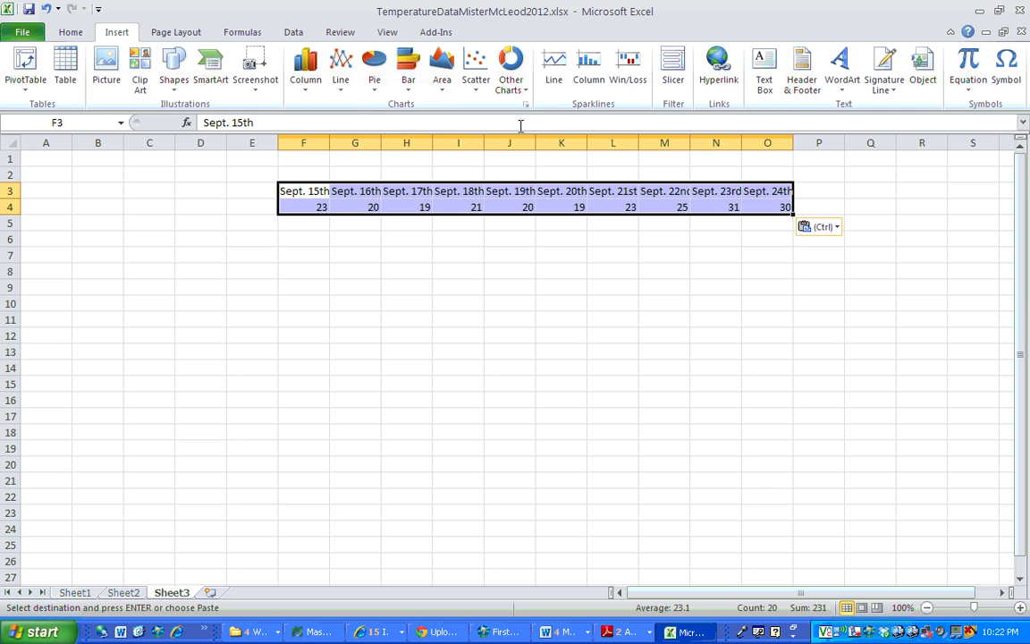
Insert a 2-D Clustered Column chart of the F3:O4 temperatures from the Insert tab.
left_click(71, 33)
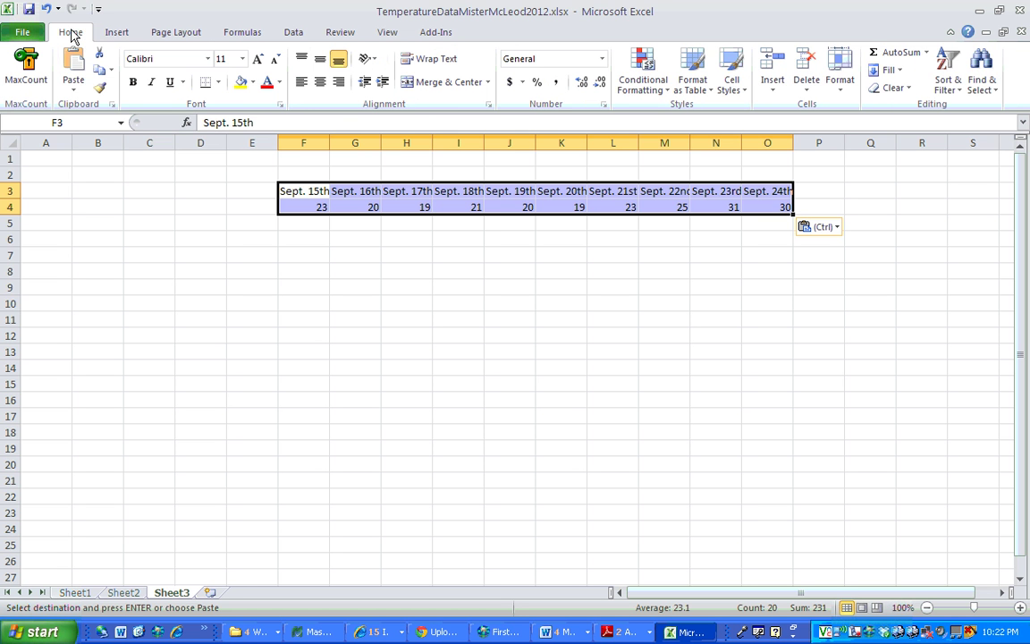
left_click(116, 33)
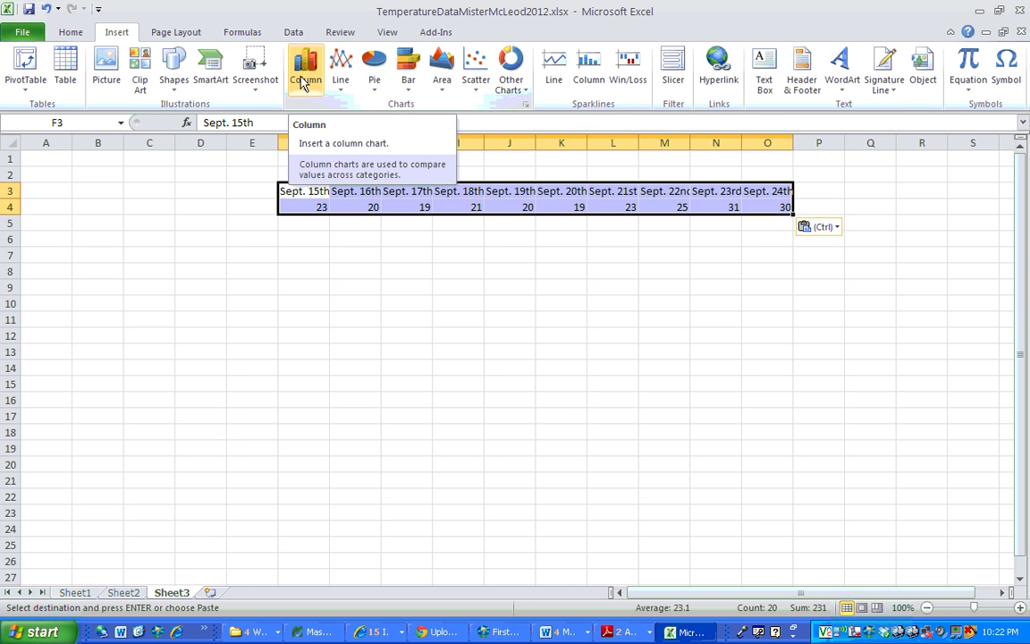
left_click(305, 72)
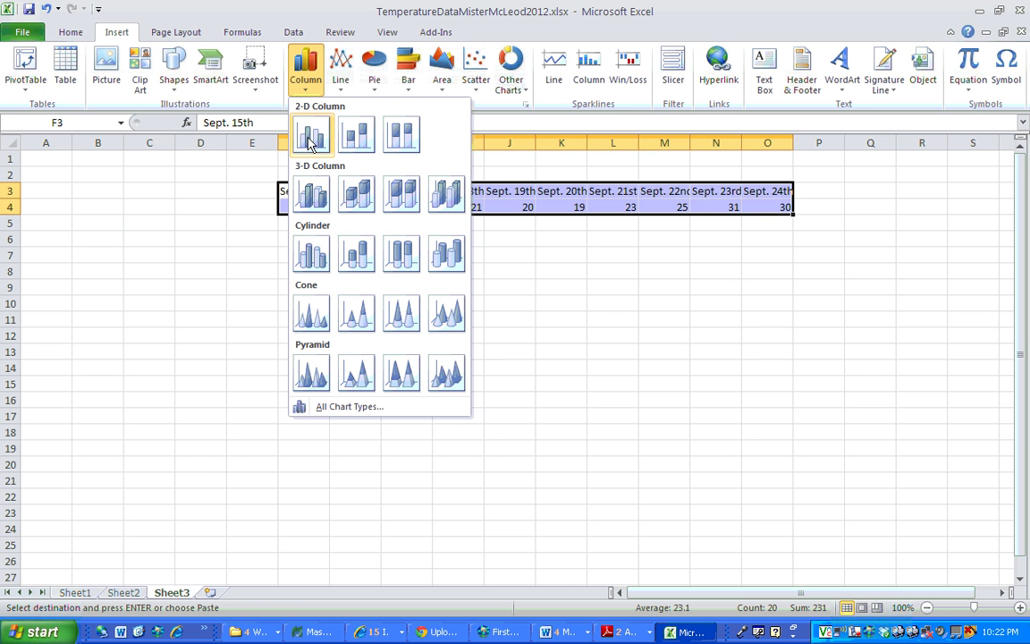
left_click(311, 136)
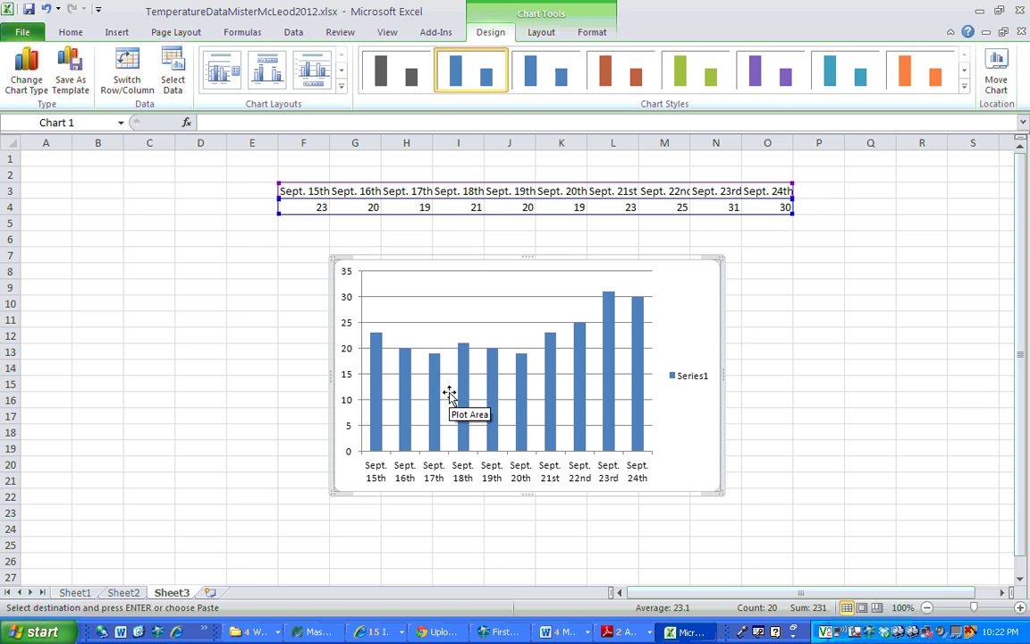
Delete the Series1 legend and bring up the Chart Title options on the Layout tab.
left_click(681, 379)
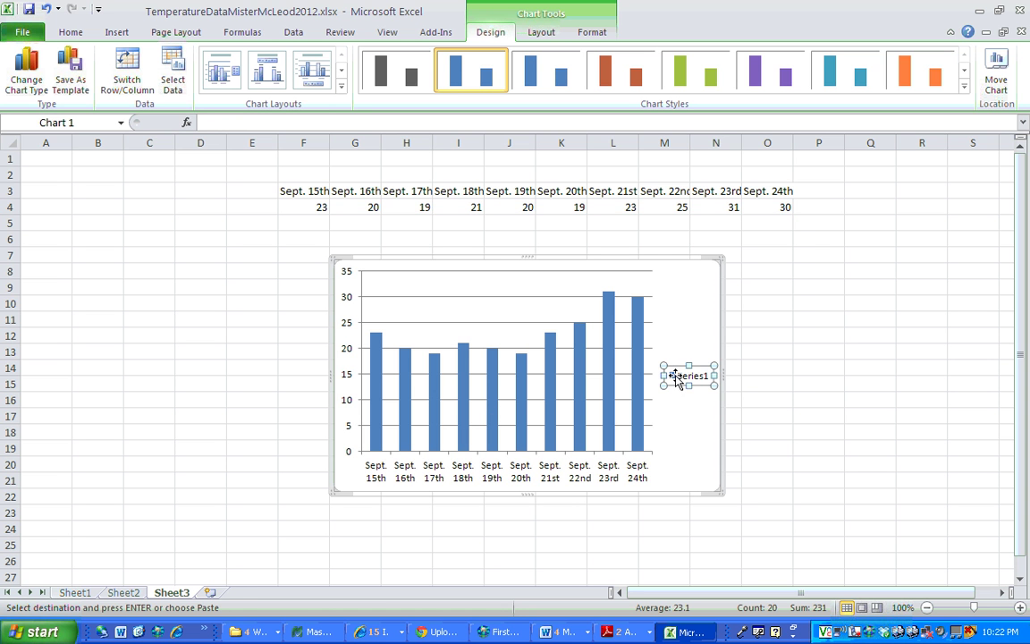
key("Delete")
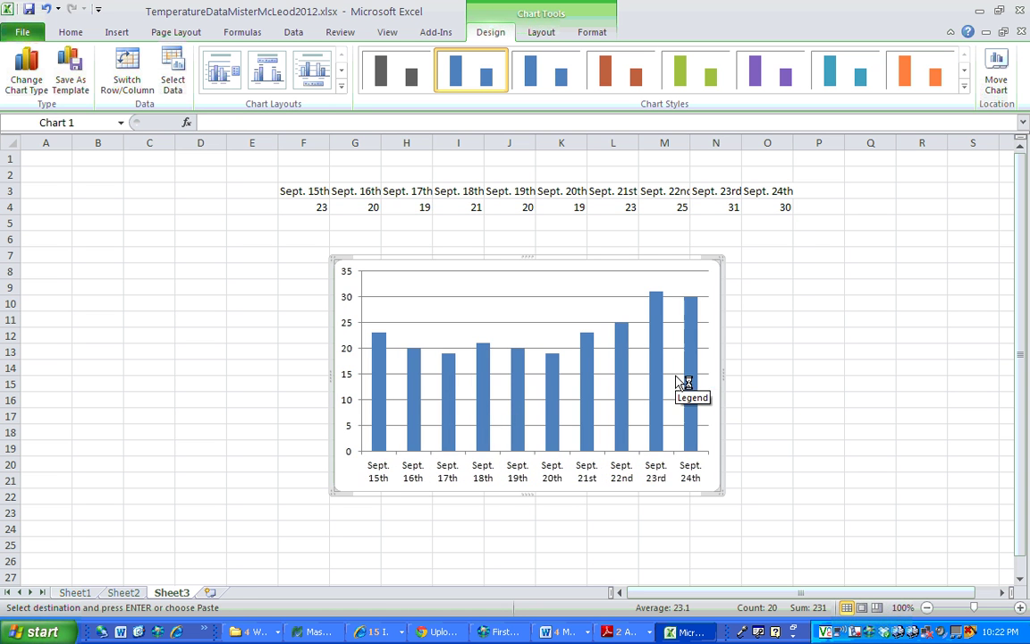
left_click(541, 34)
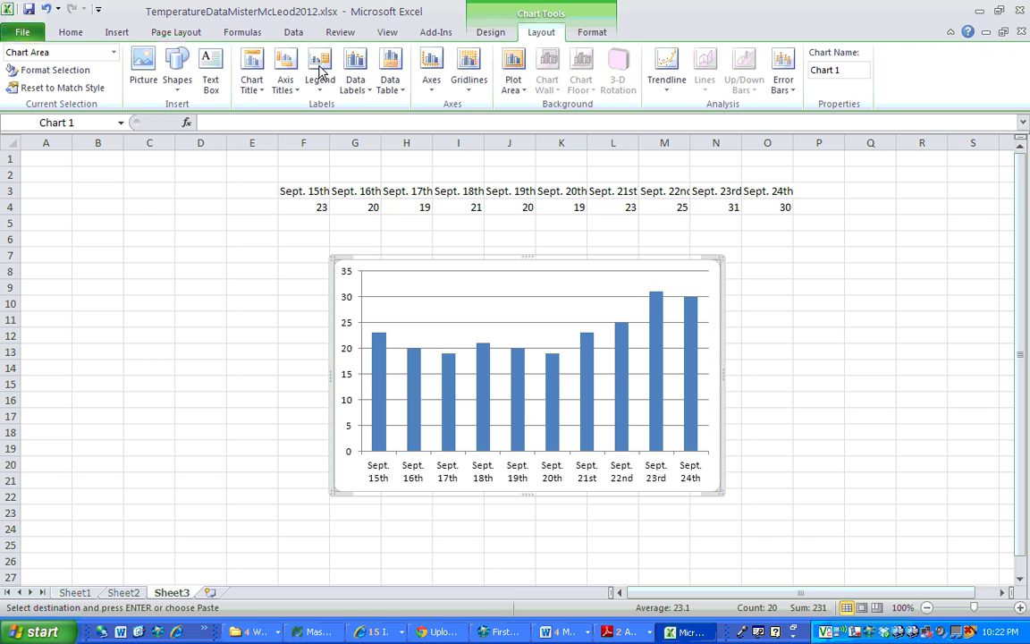
left_click(253, 75)
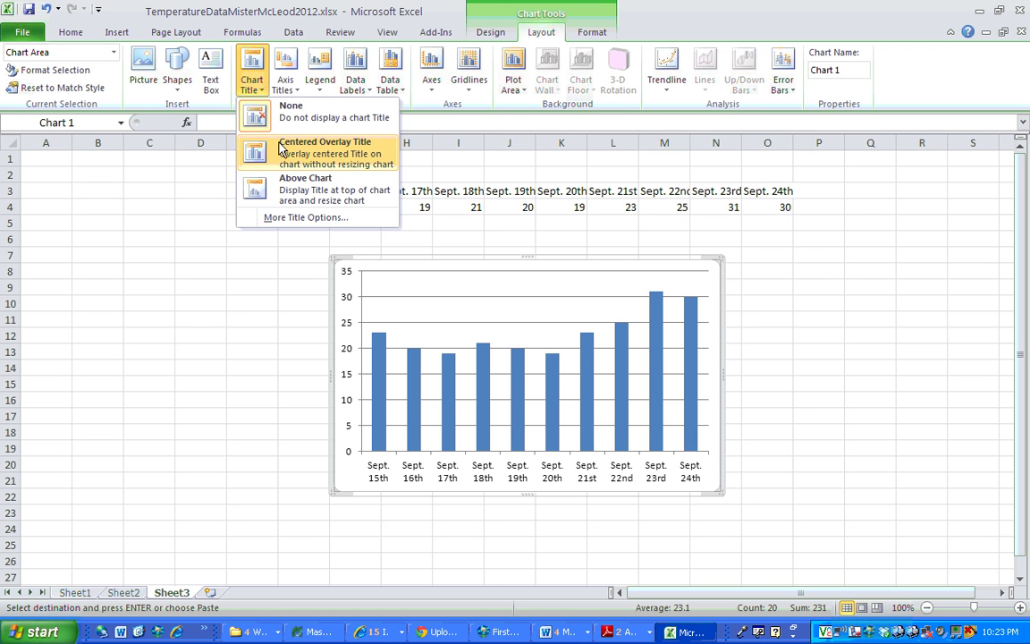
Place a chart title above the chart reading 'Temperature in Kelowna 2011'.
left_click(286, 192)
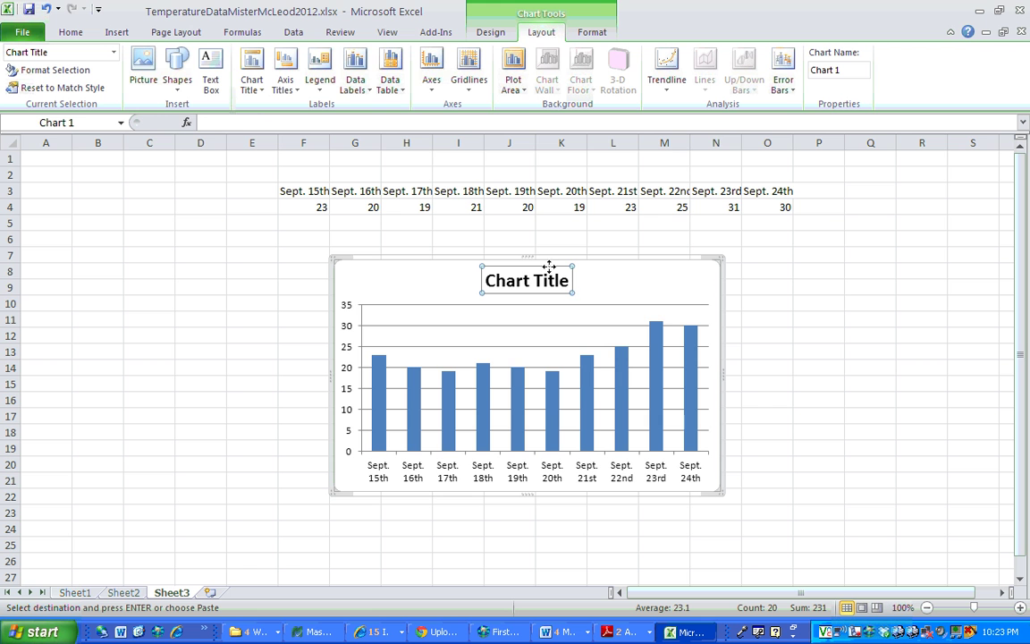
left_click_drag(566, 279, 485, 281)
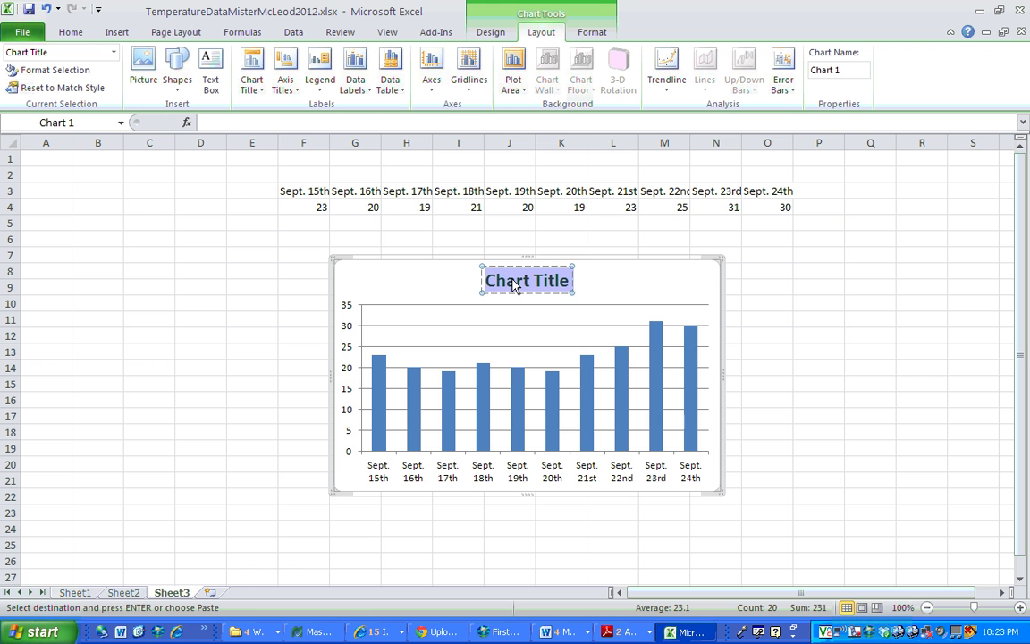
type("Teme")
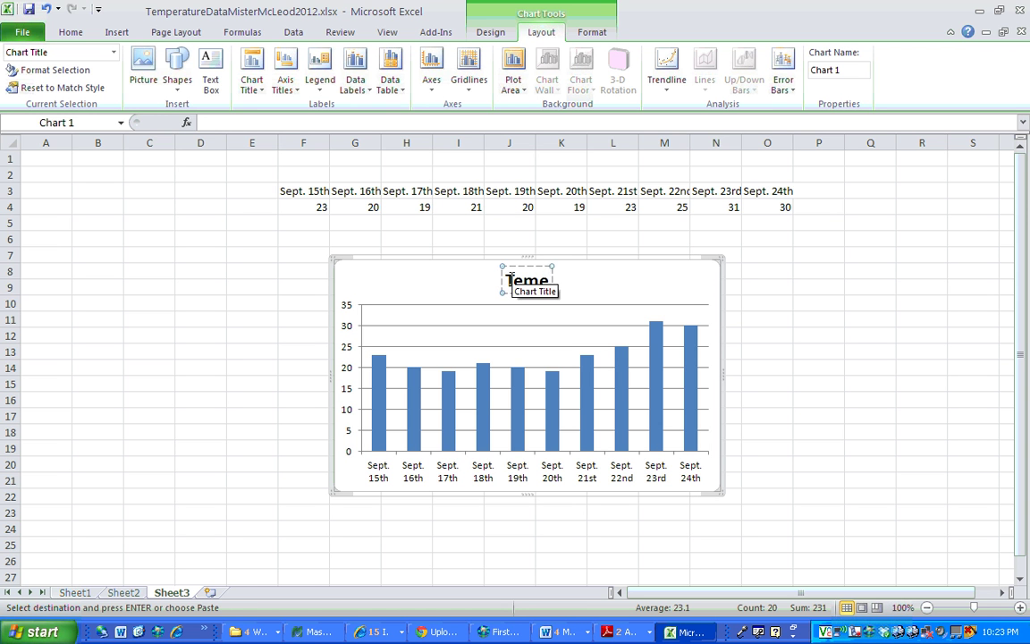
key("BackSpace")
type("pe")
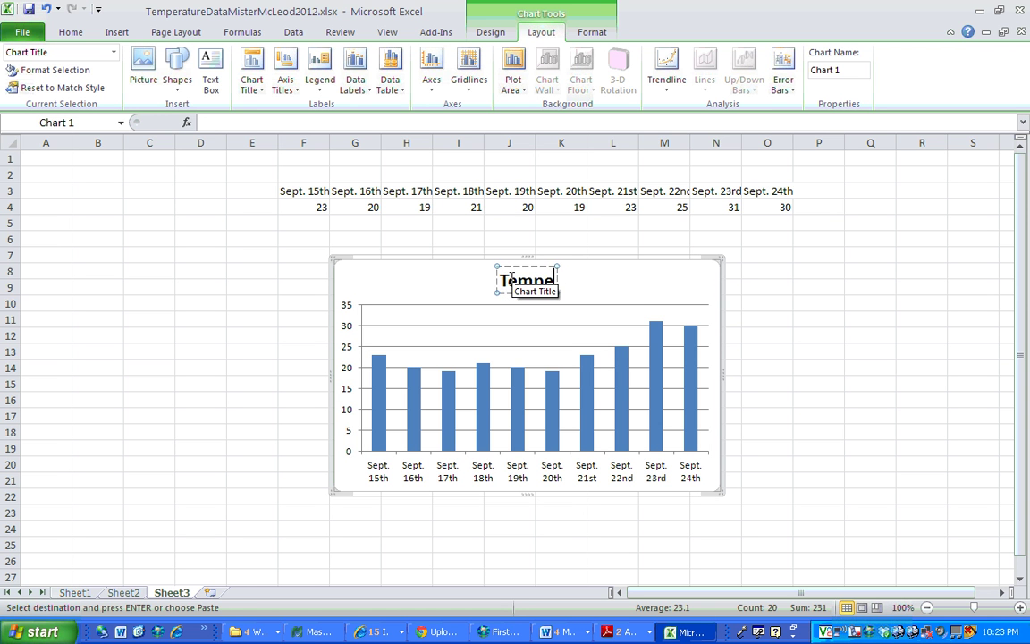
type("rature")
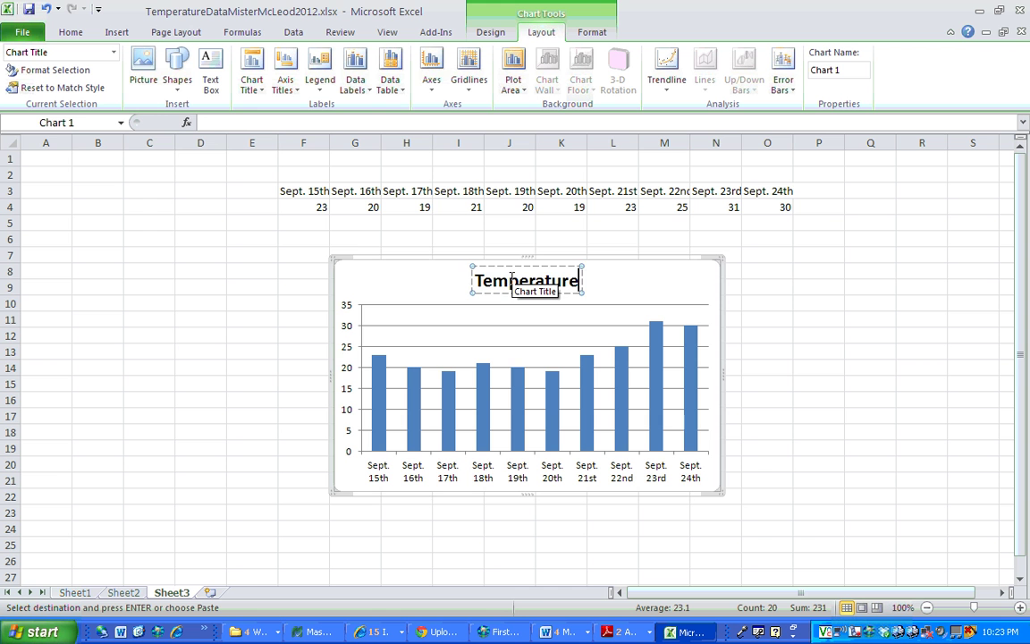
type(" in")
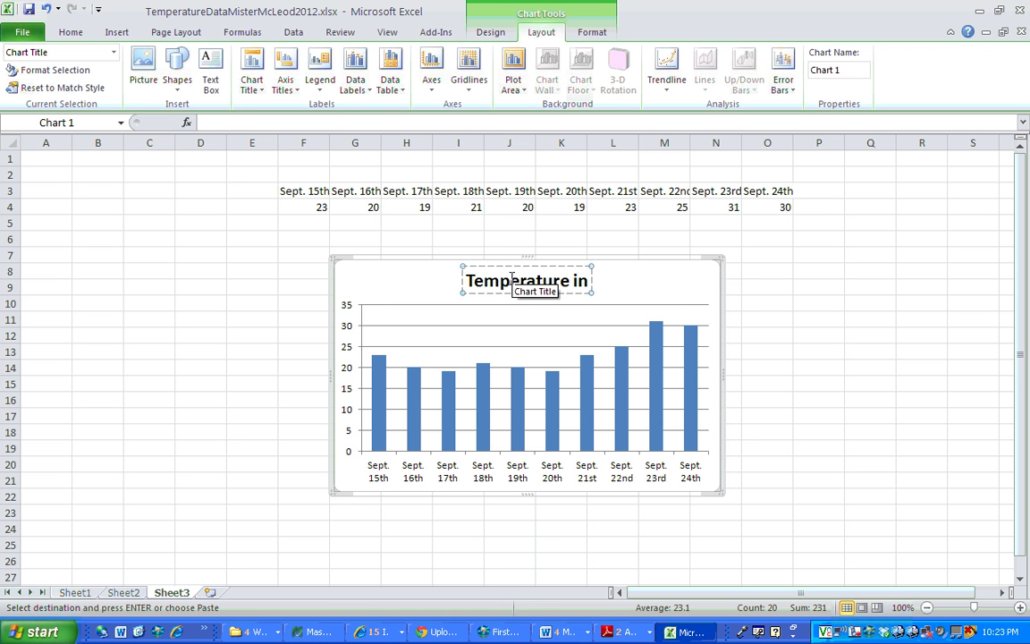
type(" Kelowna")
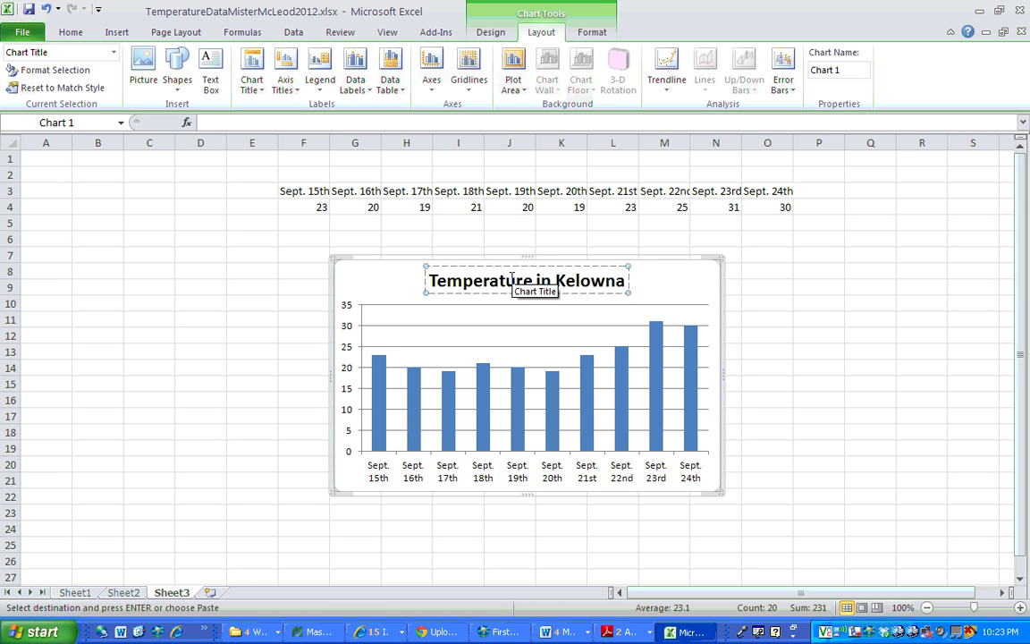
type(" 2011")
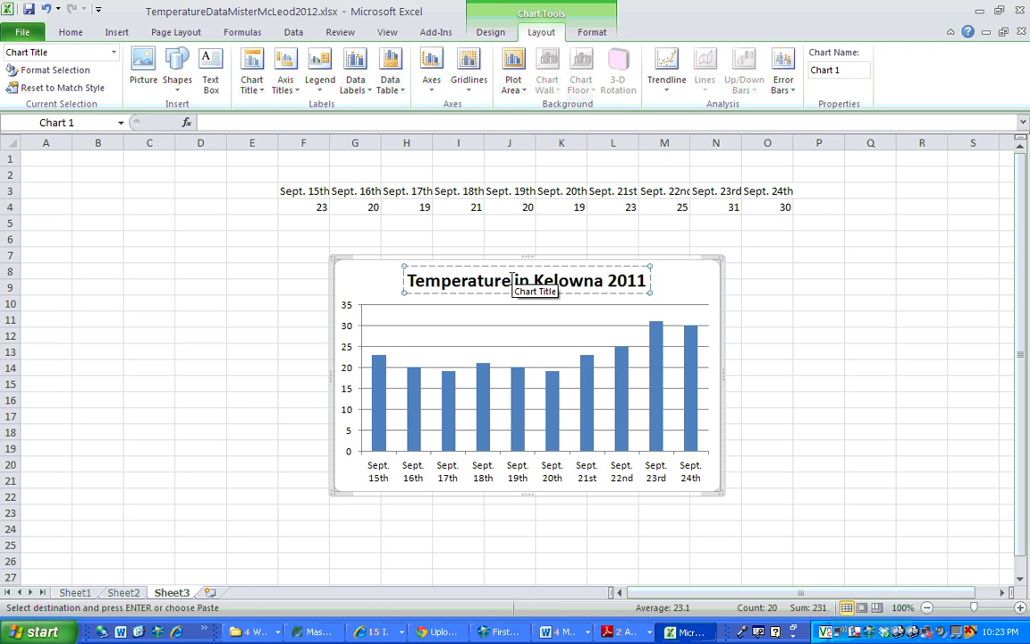
left_click(283, 85)
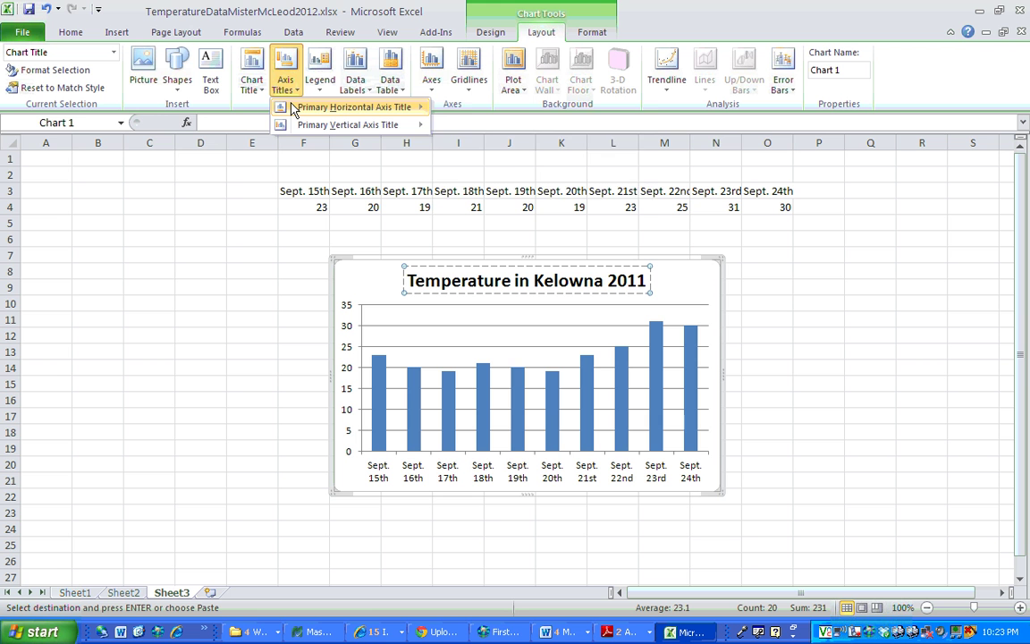
mouse_move(294, 109)
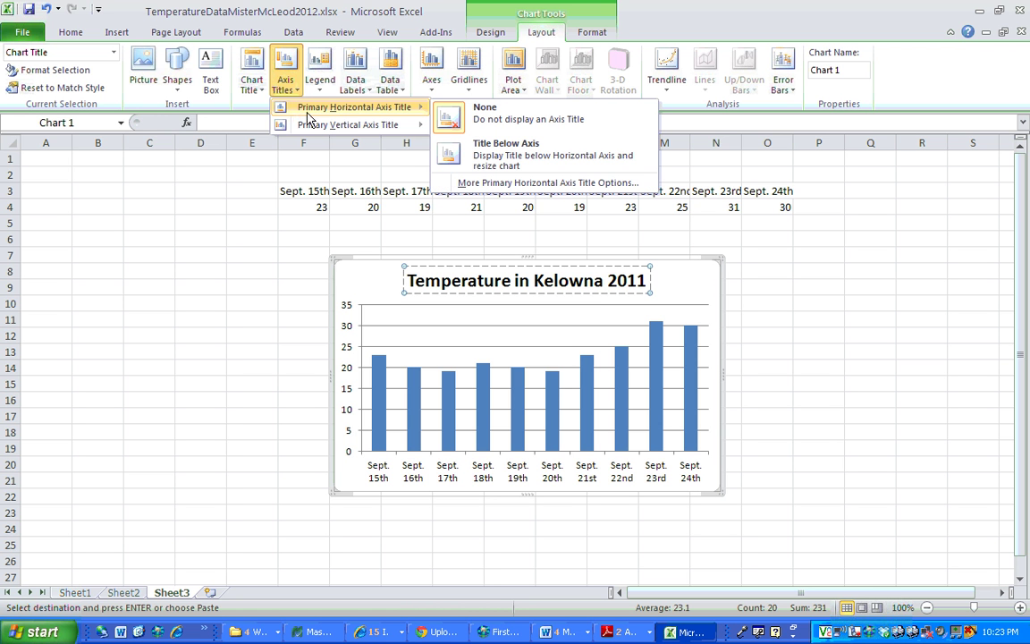
Add a horizontal axis title below the axis reading 'Date'.
left_click(480, 154)
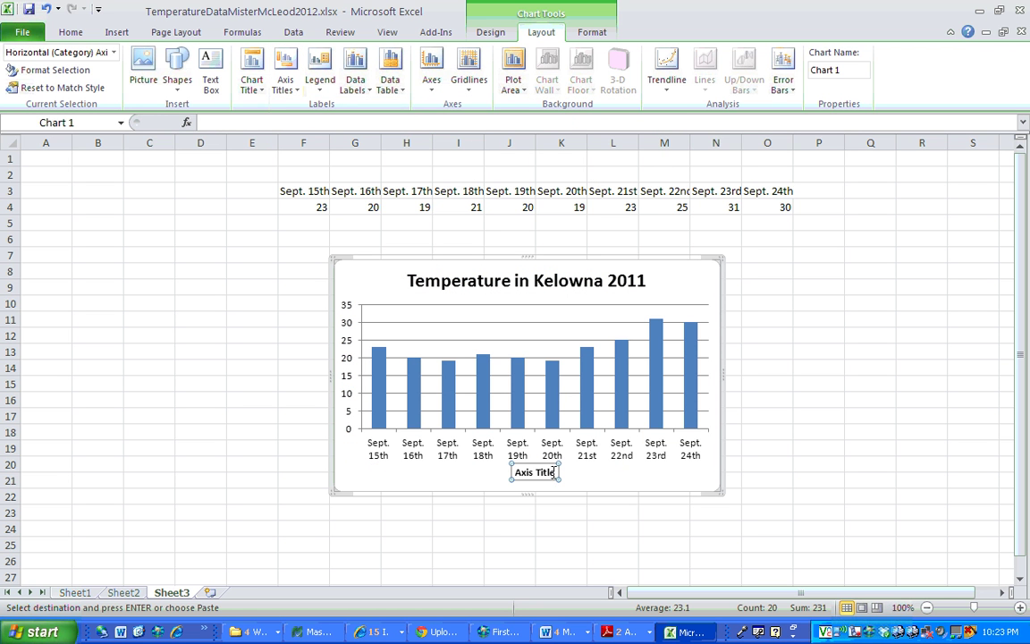
left_click_drag(554, 472, 518, 475)
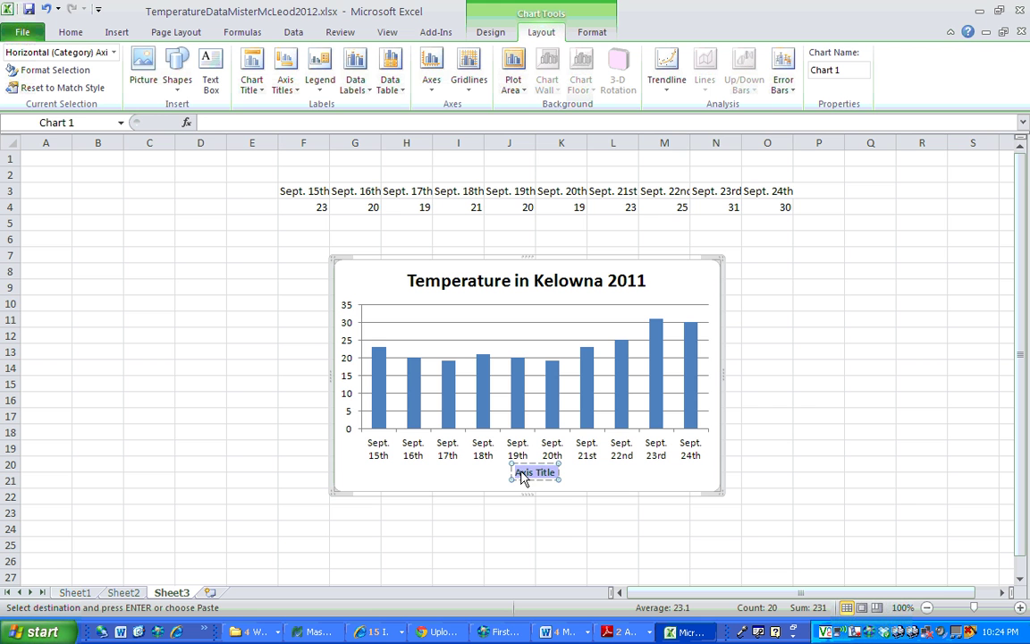
type("Date")
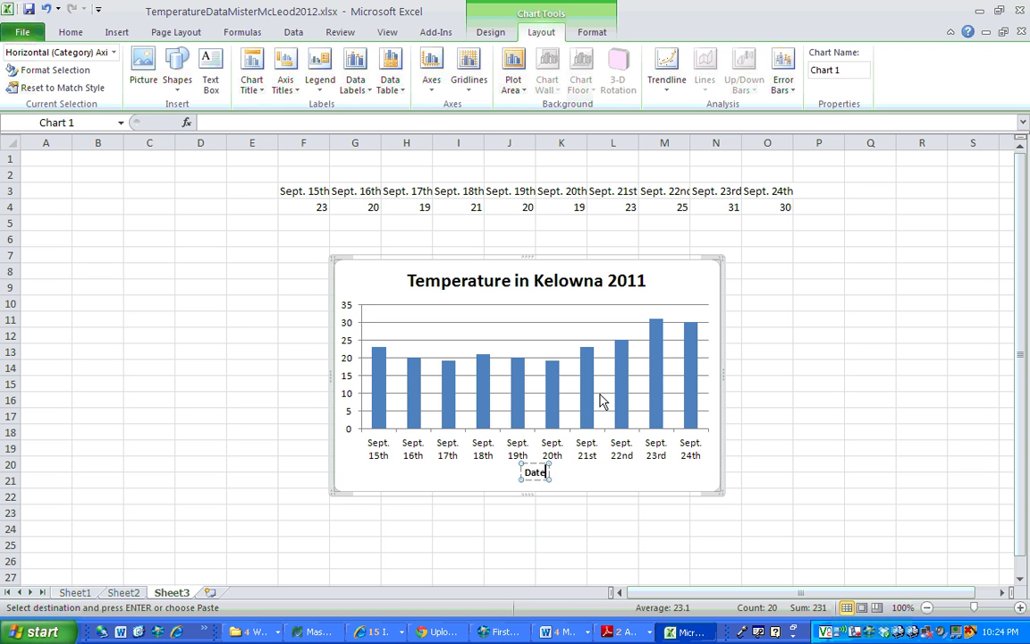
Add a rotated vertical axis title and replace its placeholder with 'Temperature in'.
left_click(284, 87)
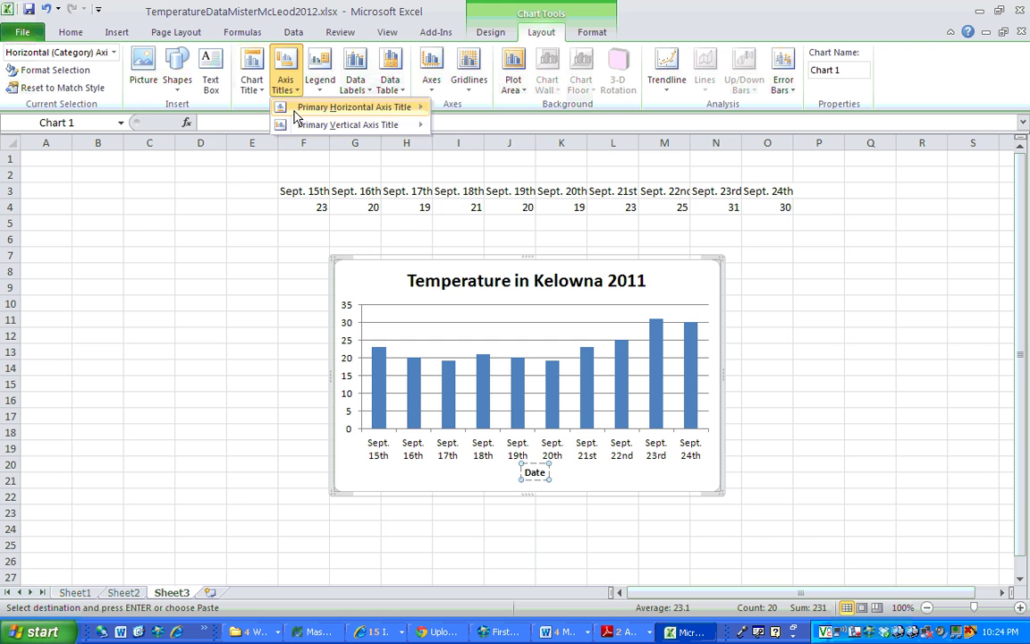
mouse_move(302, 126)
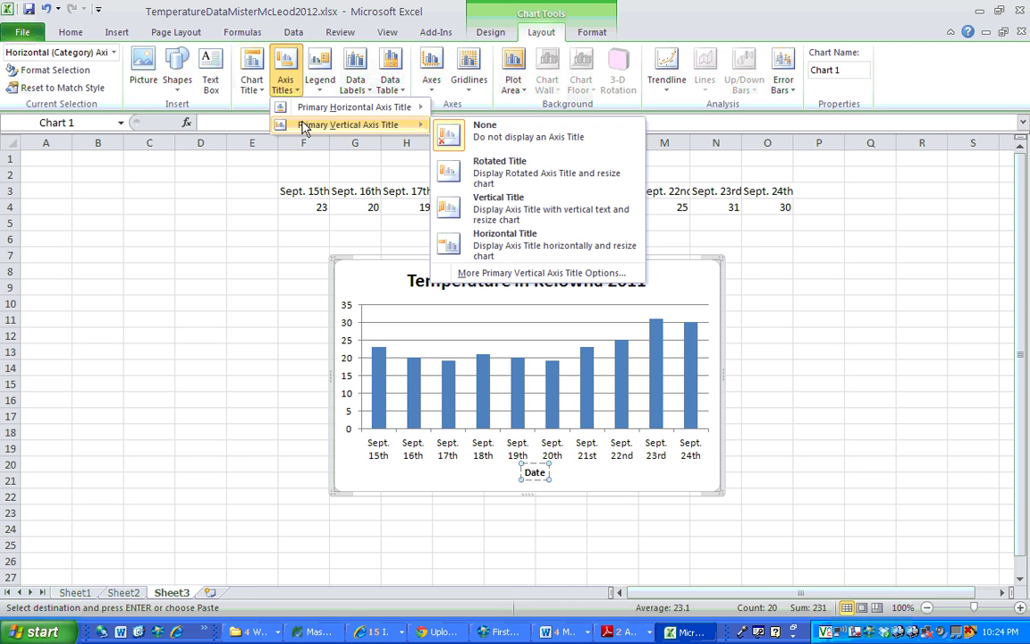
left_click(480, 177)
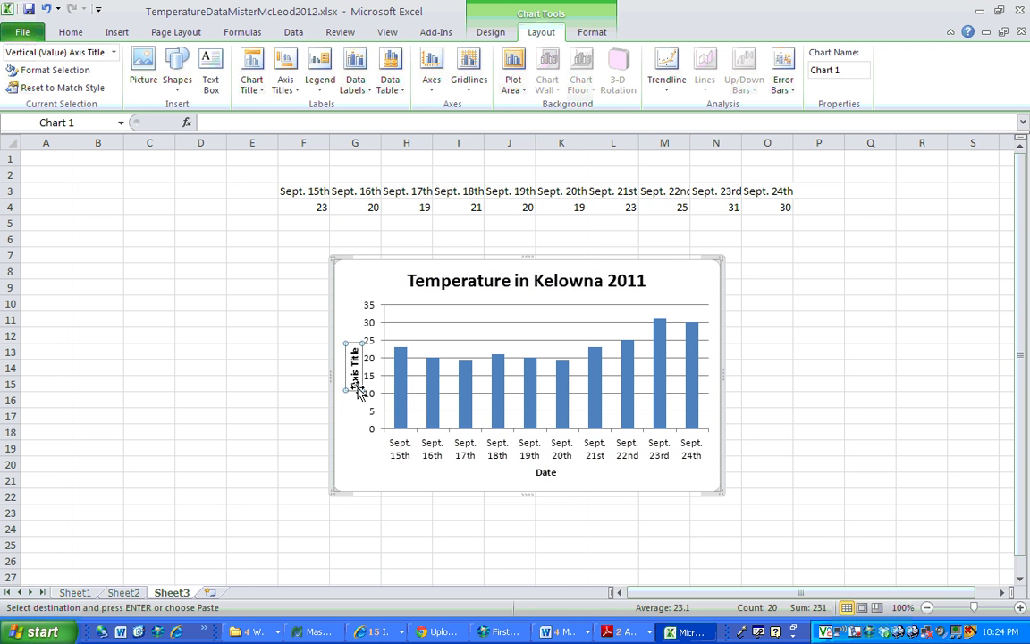
left_click_drag(353, 383, 354, 355)
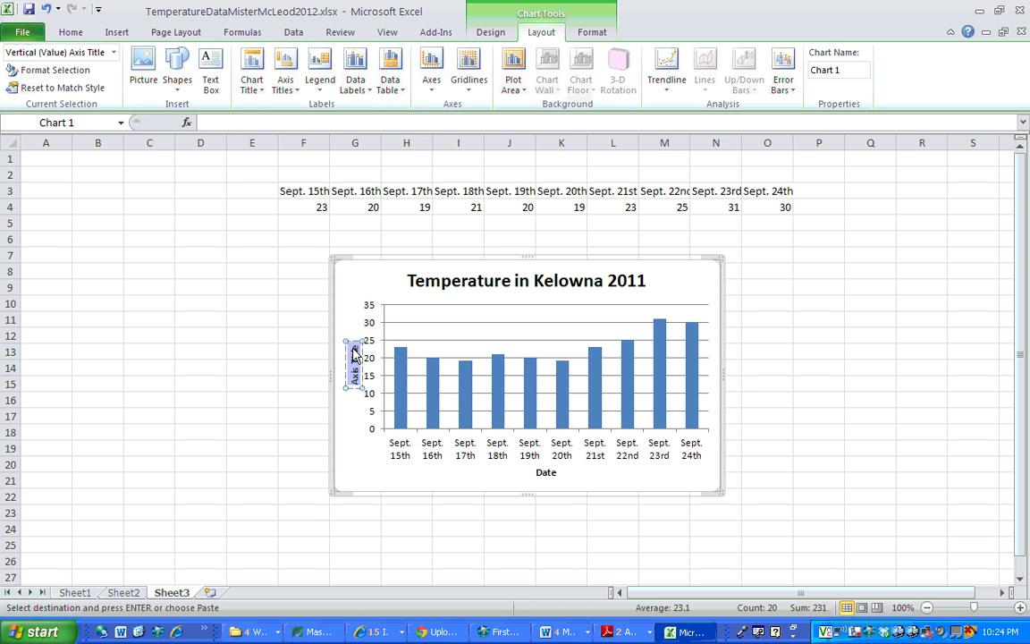
key("BackSpace")
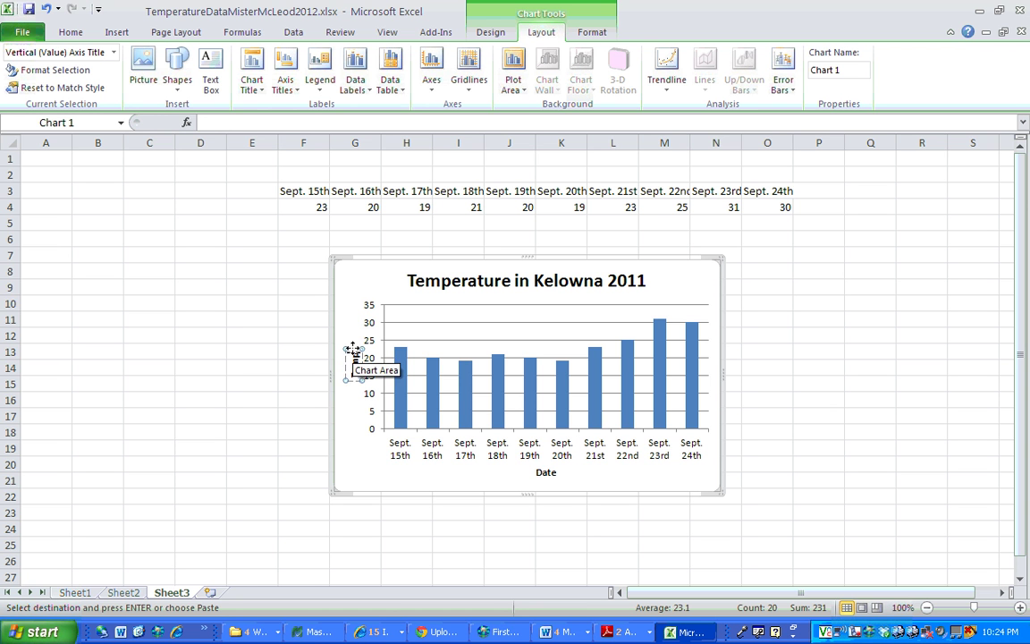
type("Temperatu")
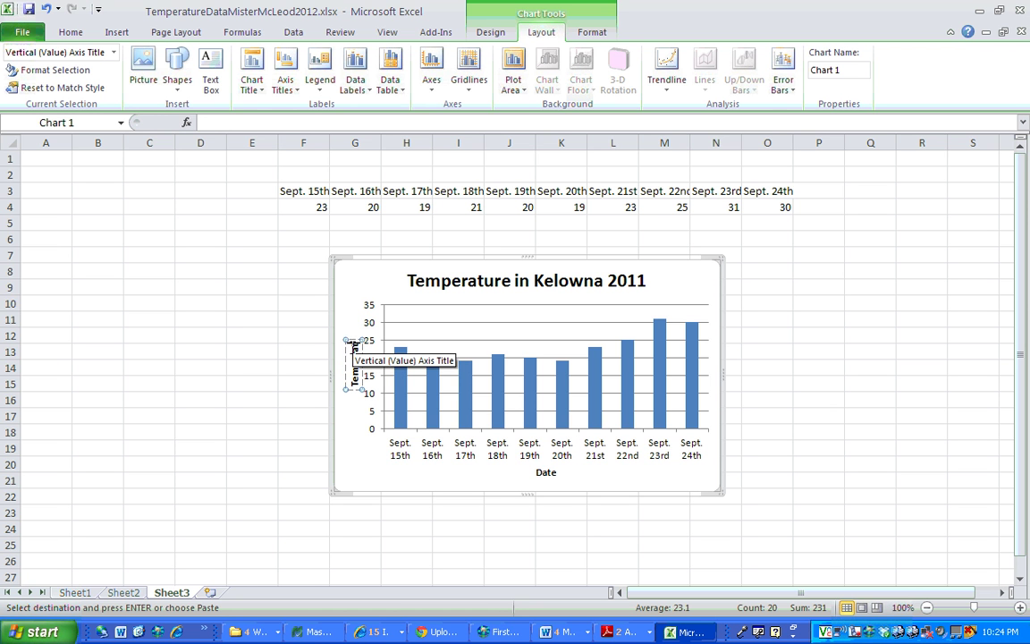
type("re in")
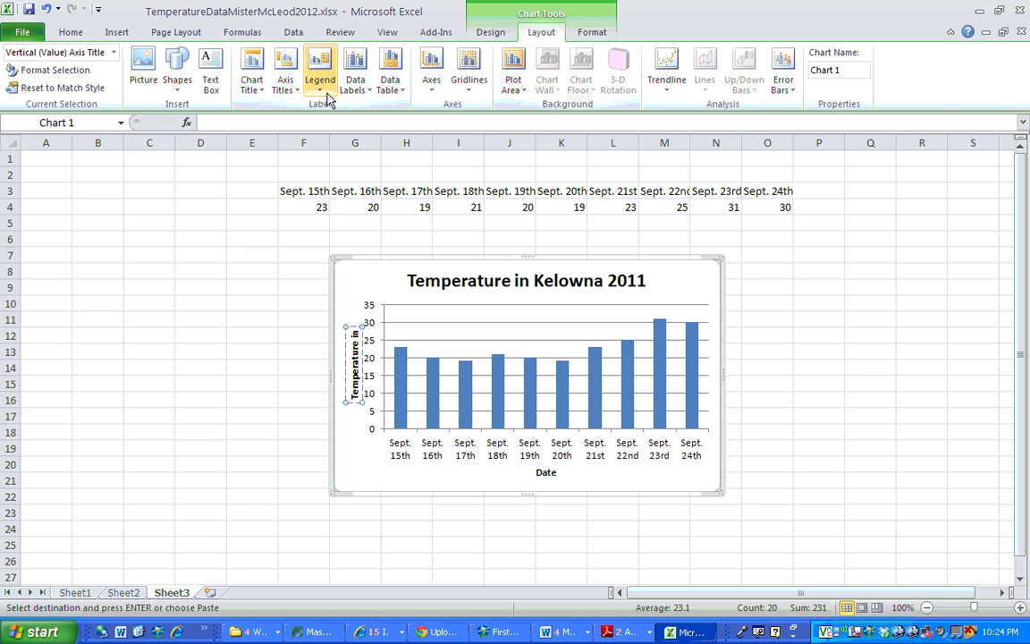
Append a Degree Sign (00B0) from the Symbol dialog and 'Celsius' to the vertical axis title.
left_click(117, 34)
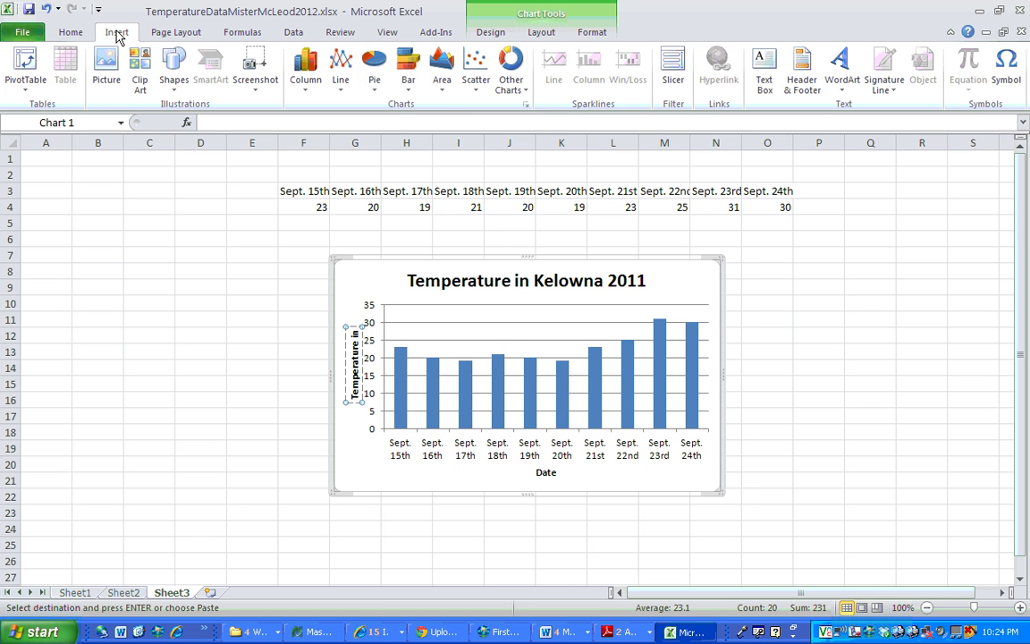
left_click(1006, 72)
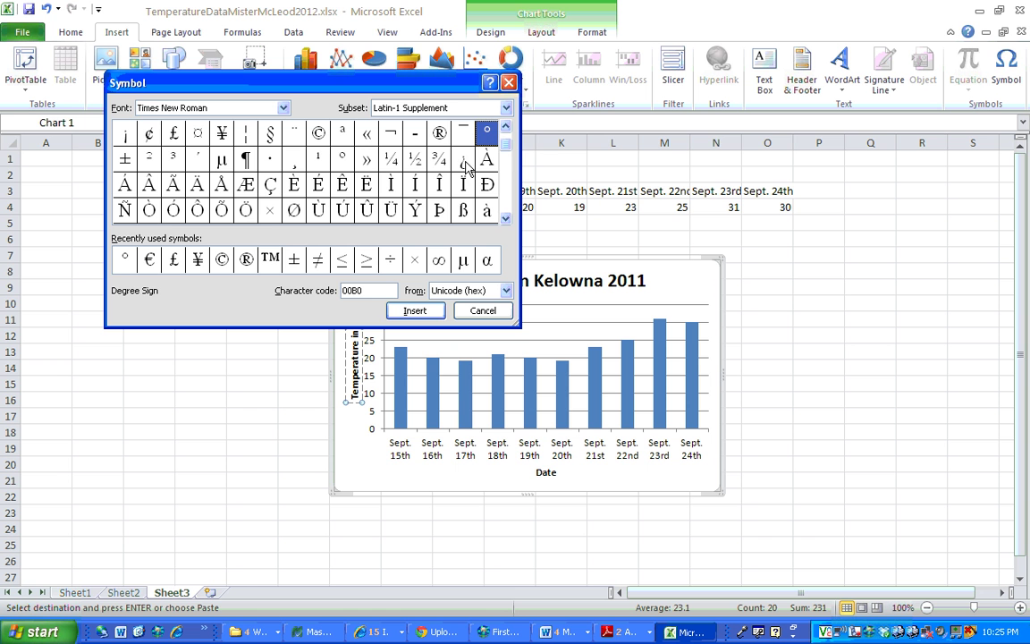
scroll(507, 143, "up", 3)
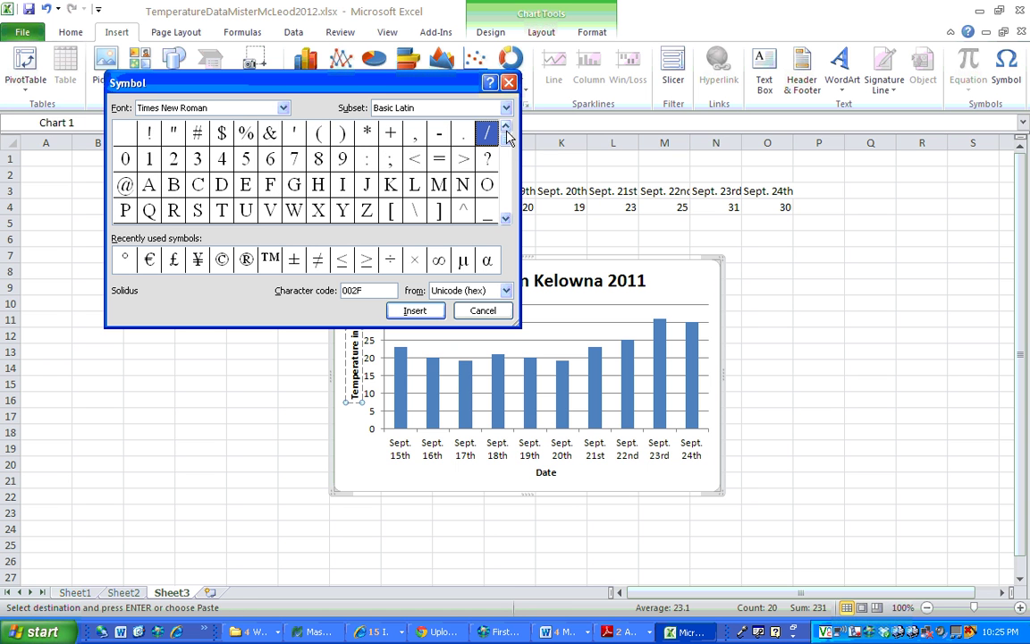
left_click(505, 220)
left_click(506, 220)
left_click(506, 220)
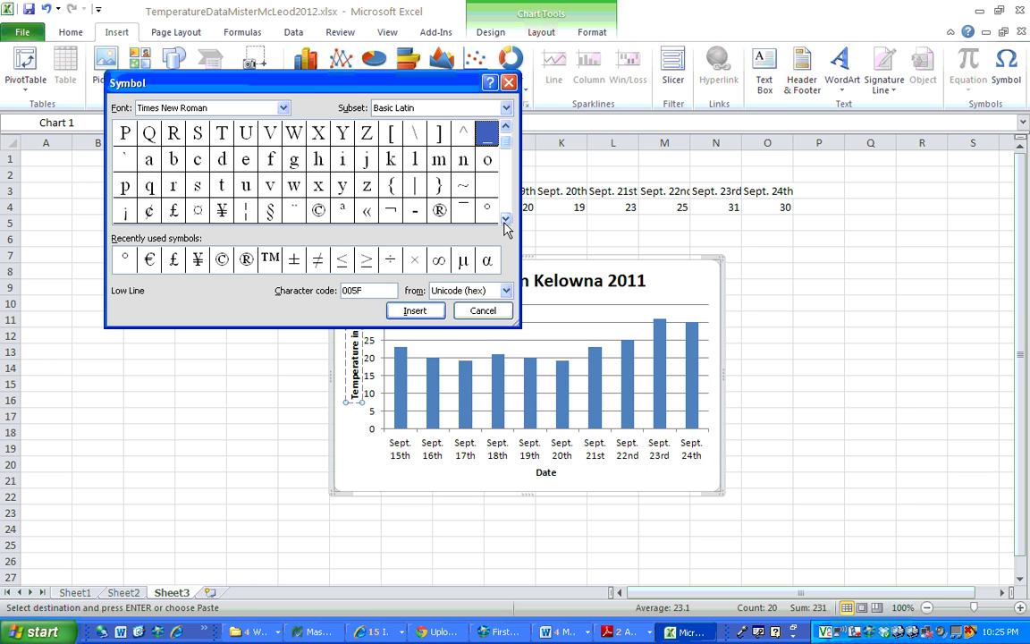
left_click(506, 220)
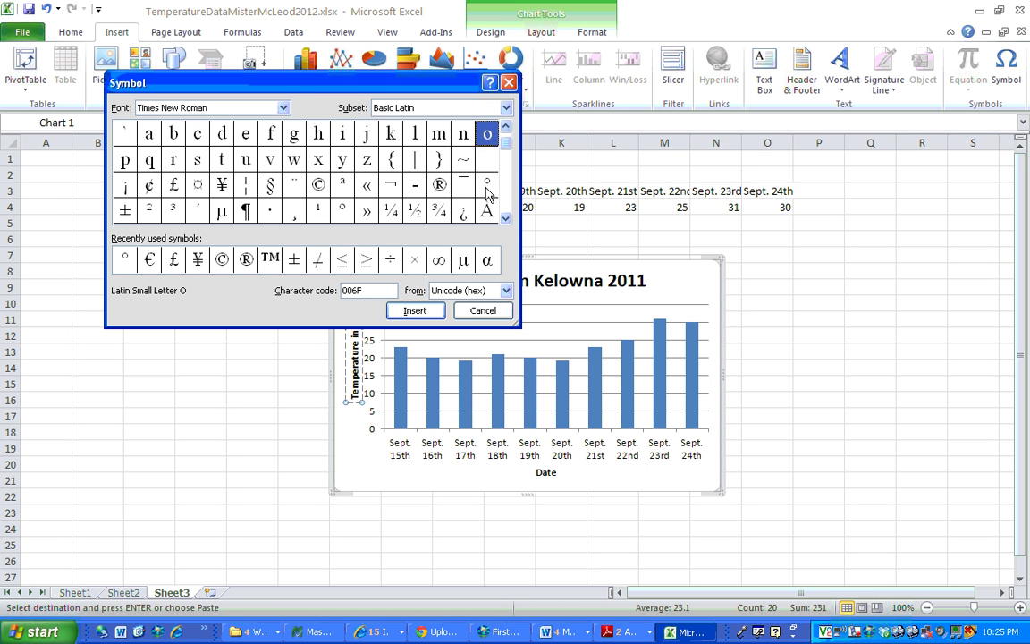
left_click(487, 186)
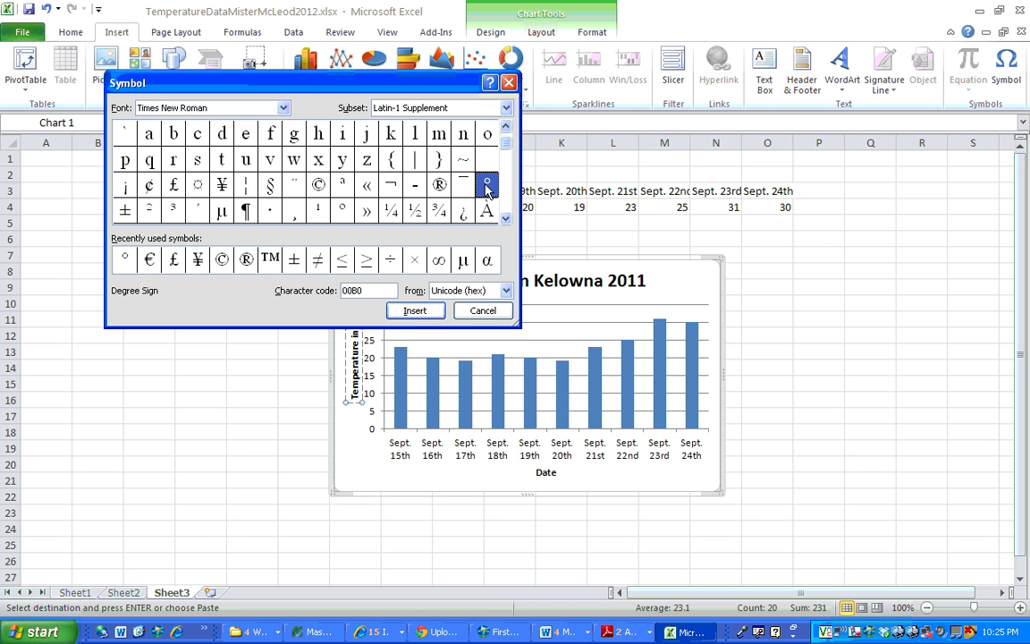
left_click(413, 311)
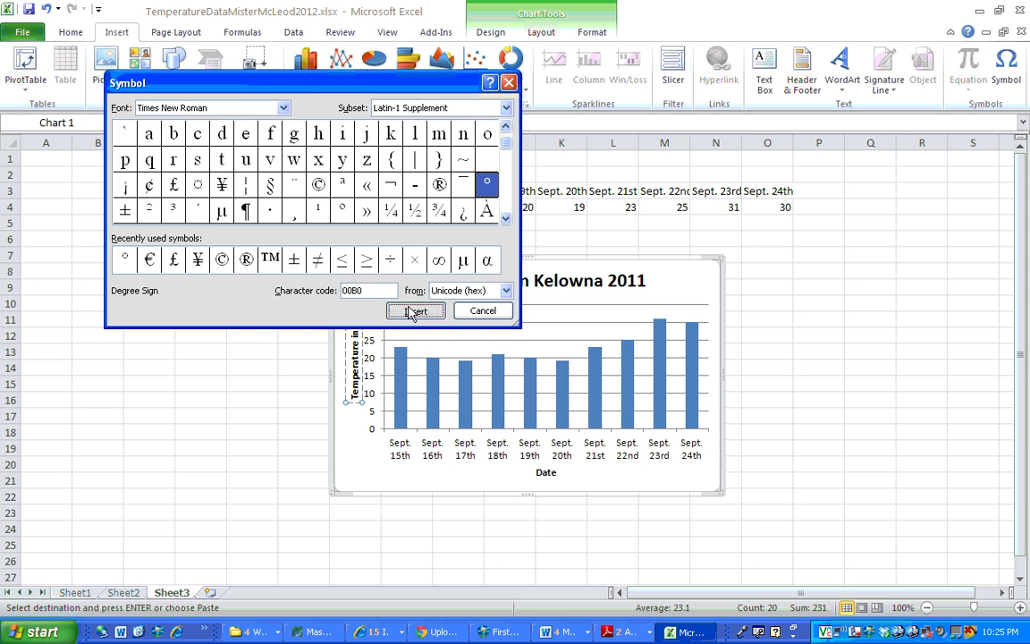
left_click(479, 320)
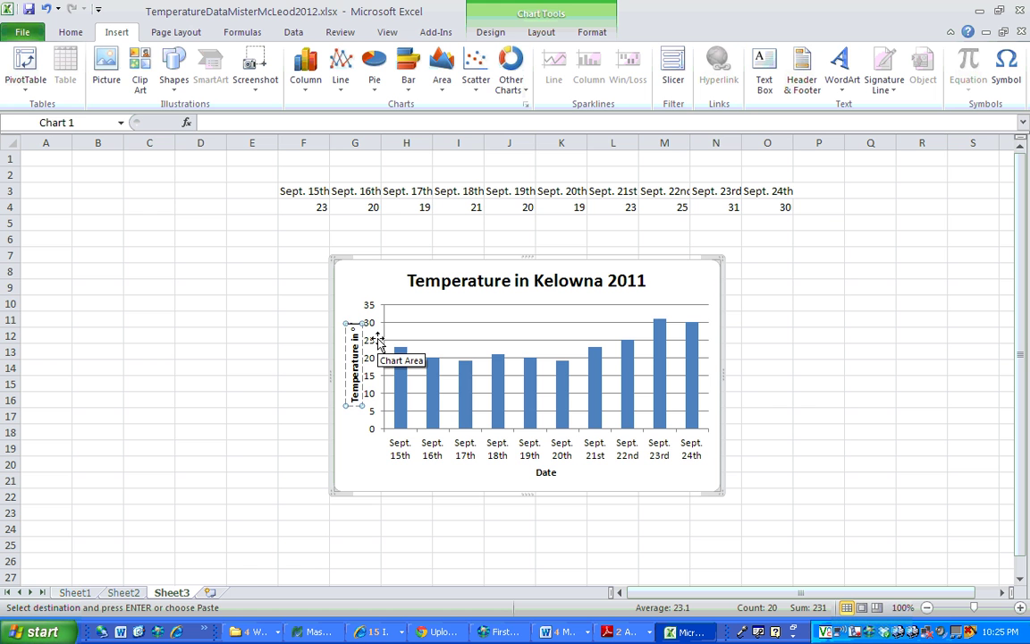
type("Ce")
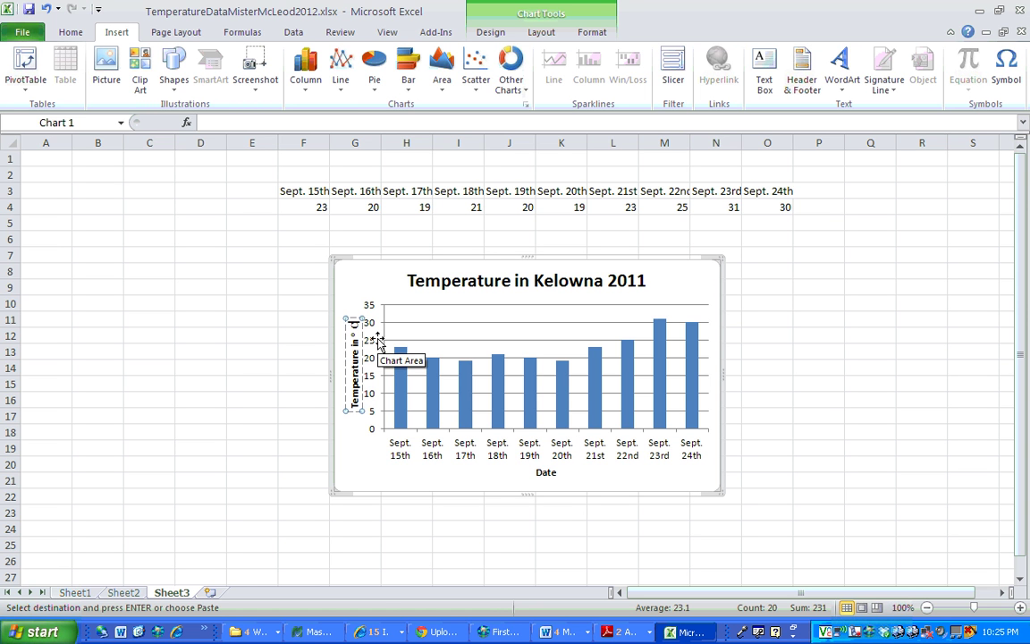
type("l")
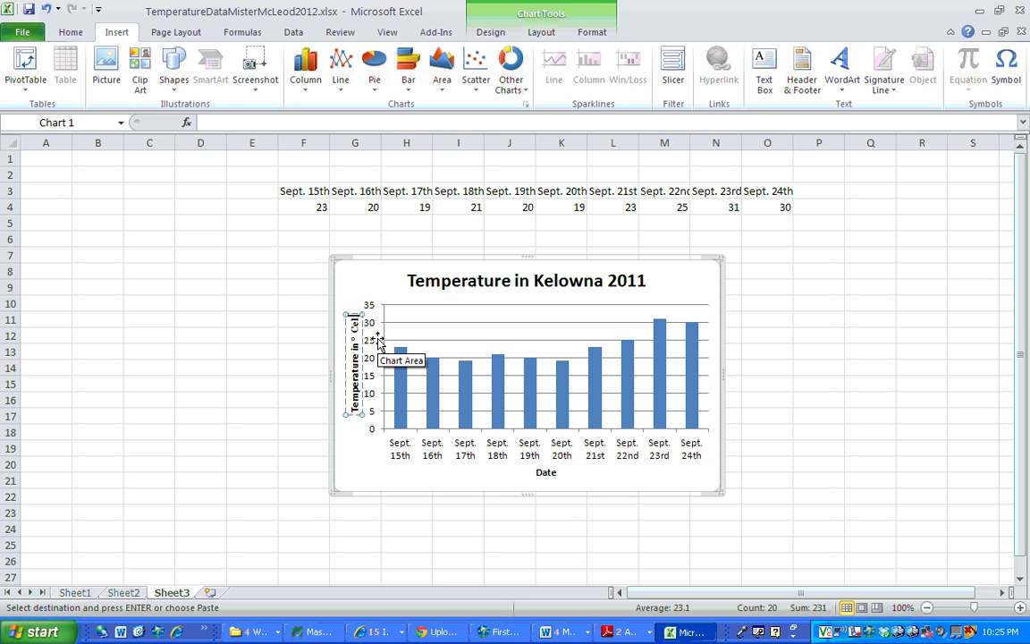
type("sius")
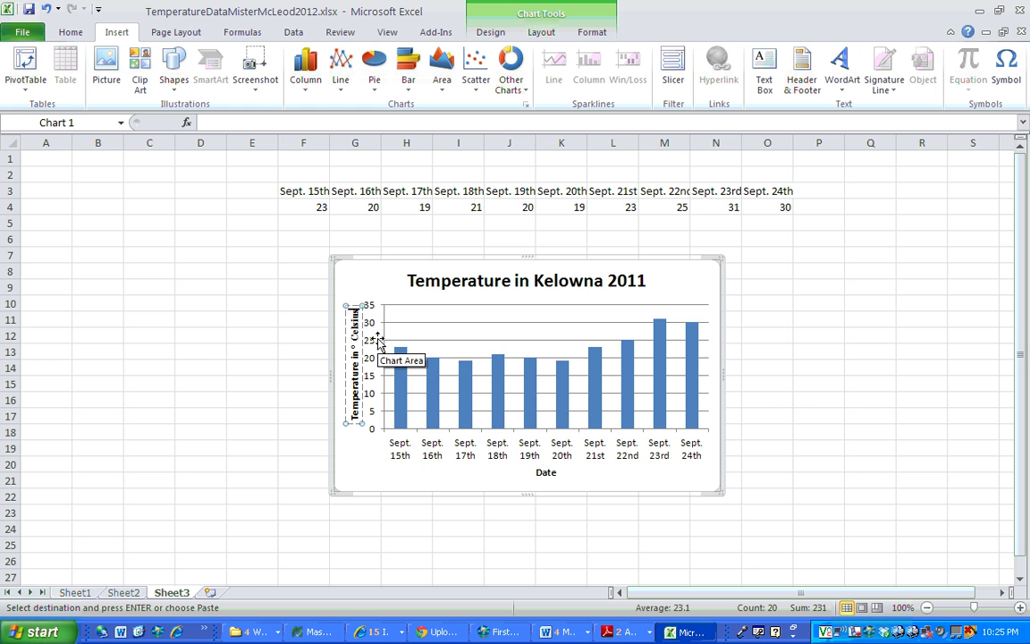
left_click(22, 34)
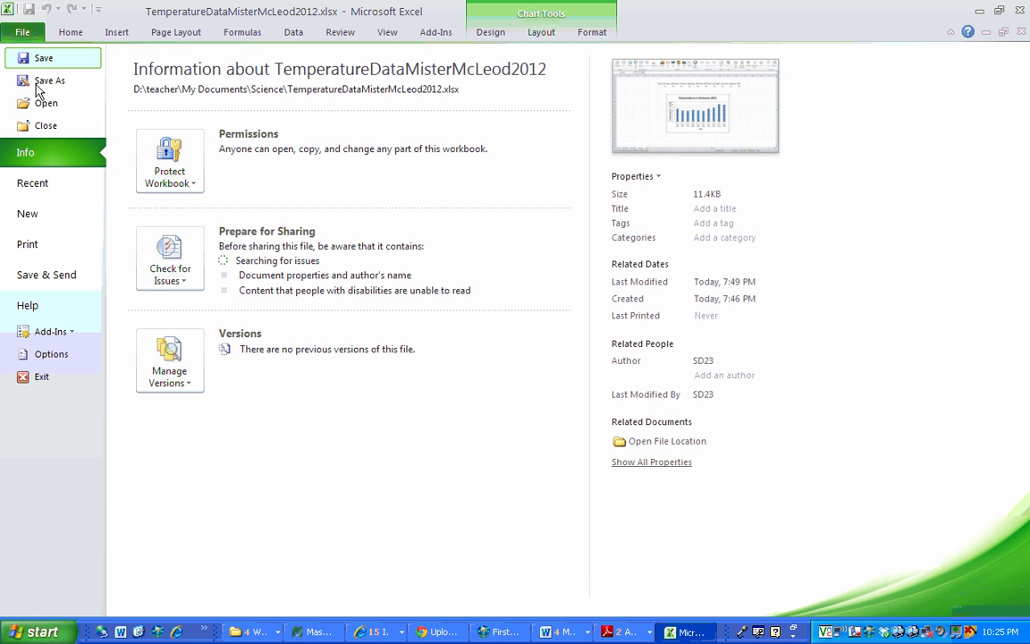
key("Escape")
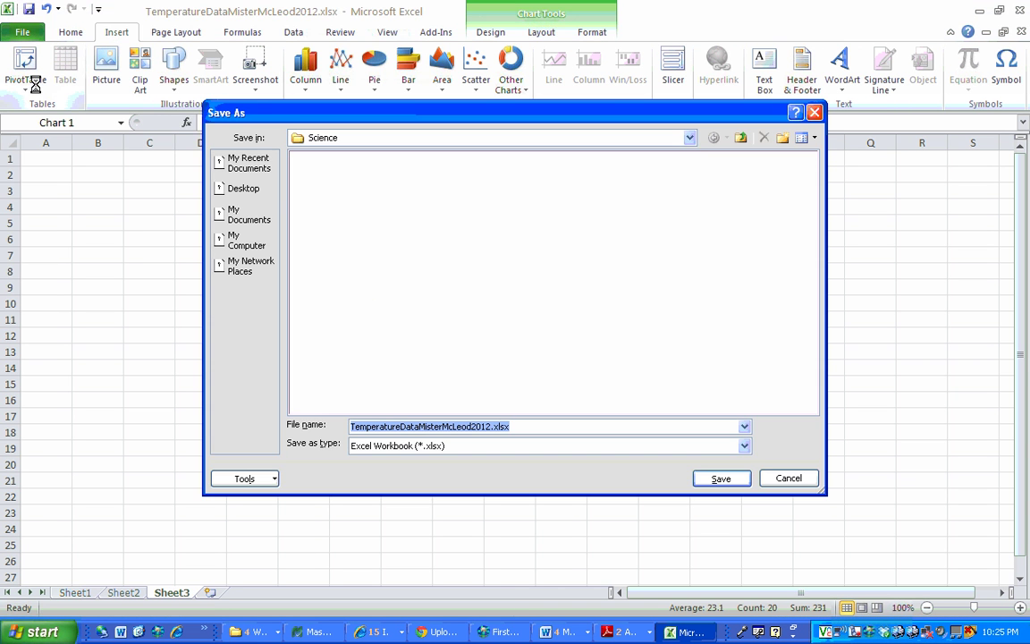
left_click(788, 479)
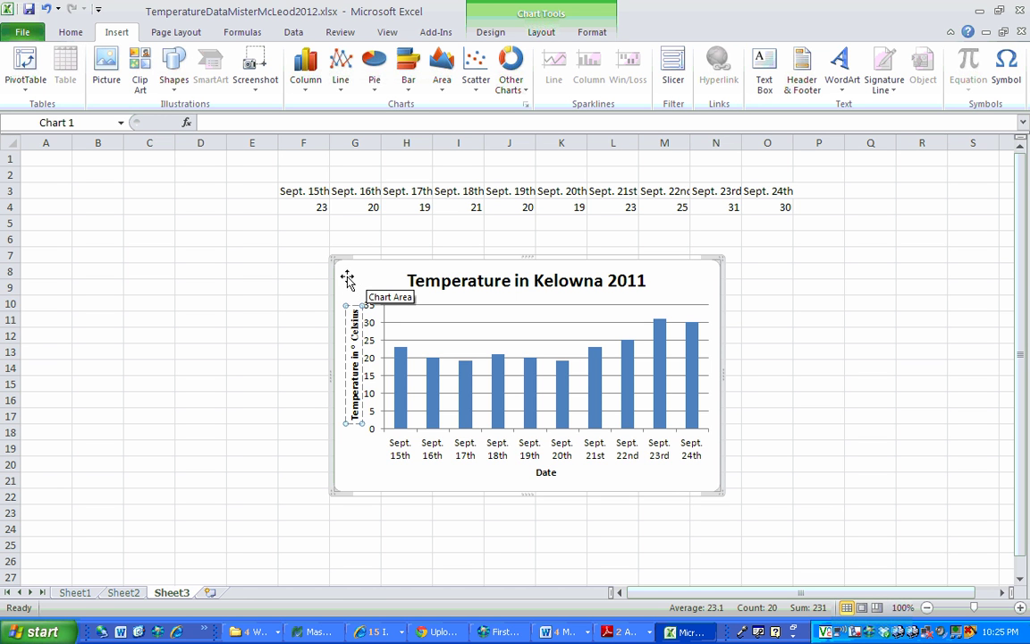
Copy the finished 'Temperature in Kelowna 2011' chart to the clipboard.
right_click(350, 278)
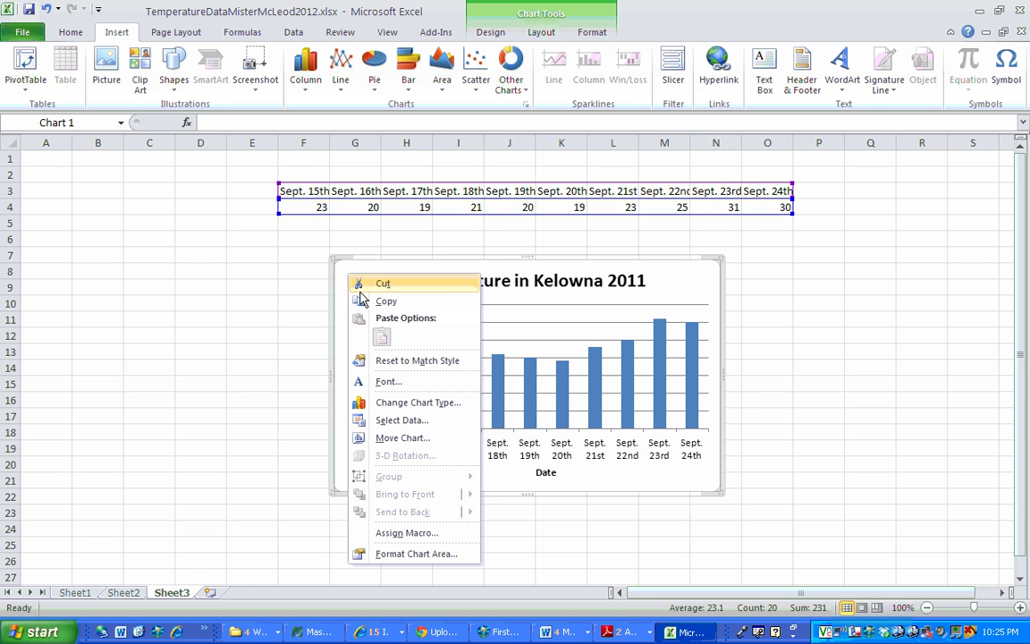
left_click(372, 303)
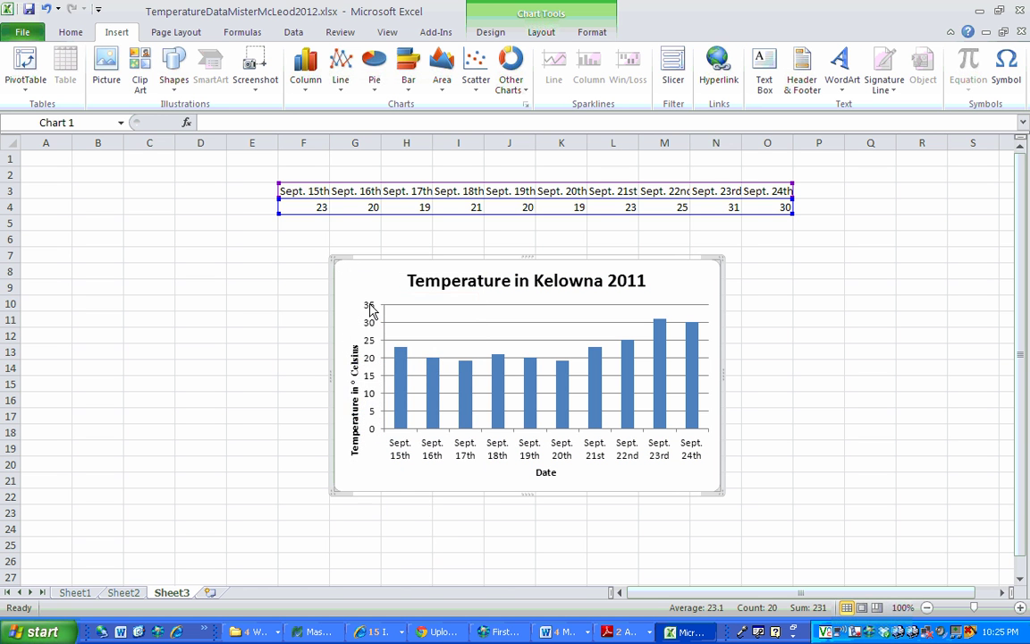
mouse_move(563, 631)
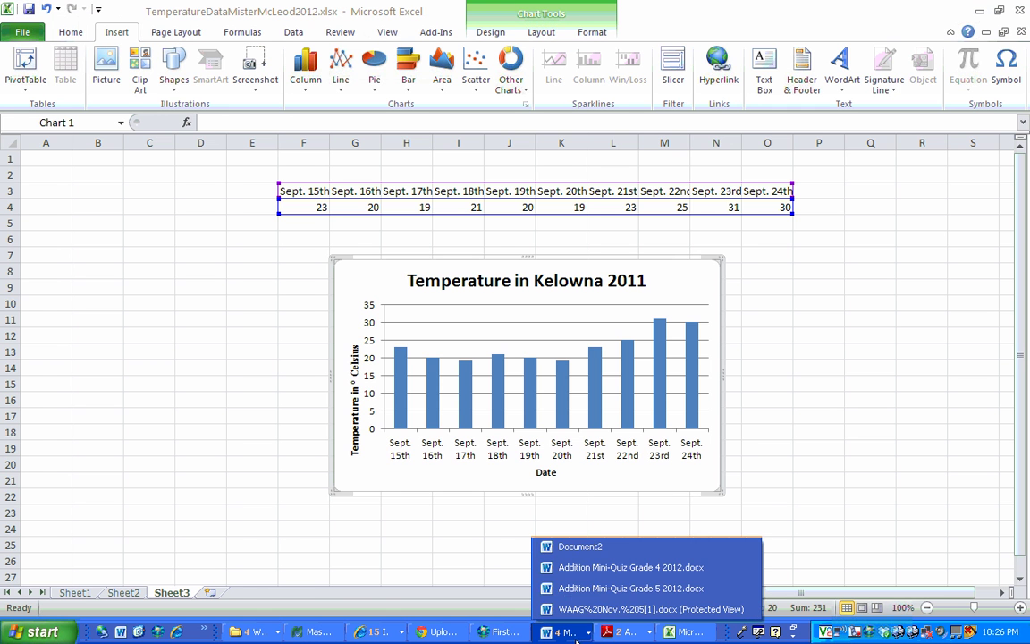
key("Escape")
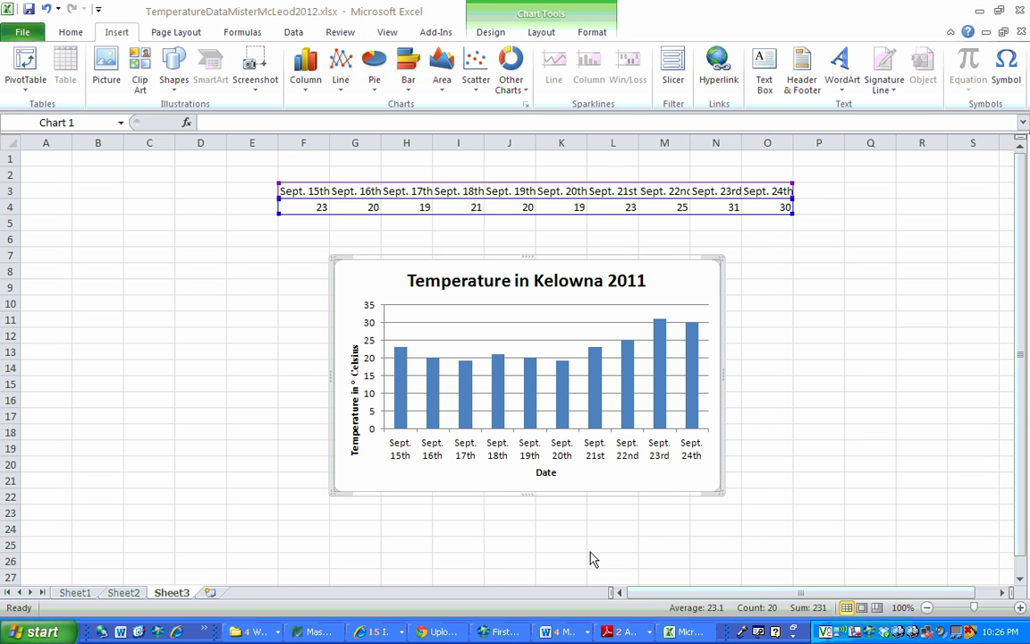
Switch to the blank Word Document2 and set its page orientation to Landscape.
left_click(565, 633)
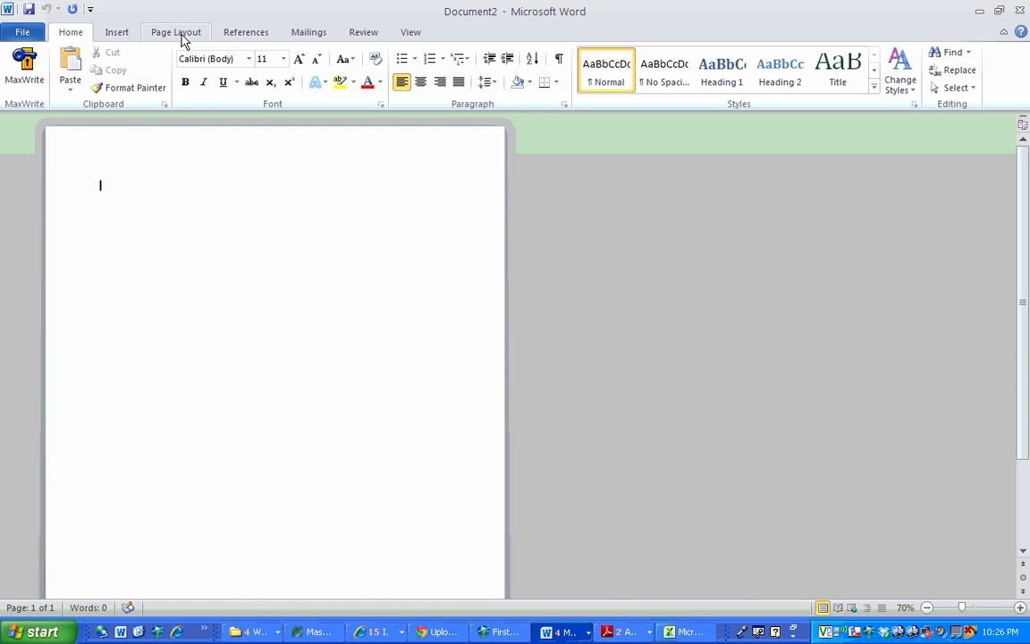
left_click(179, 33)
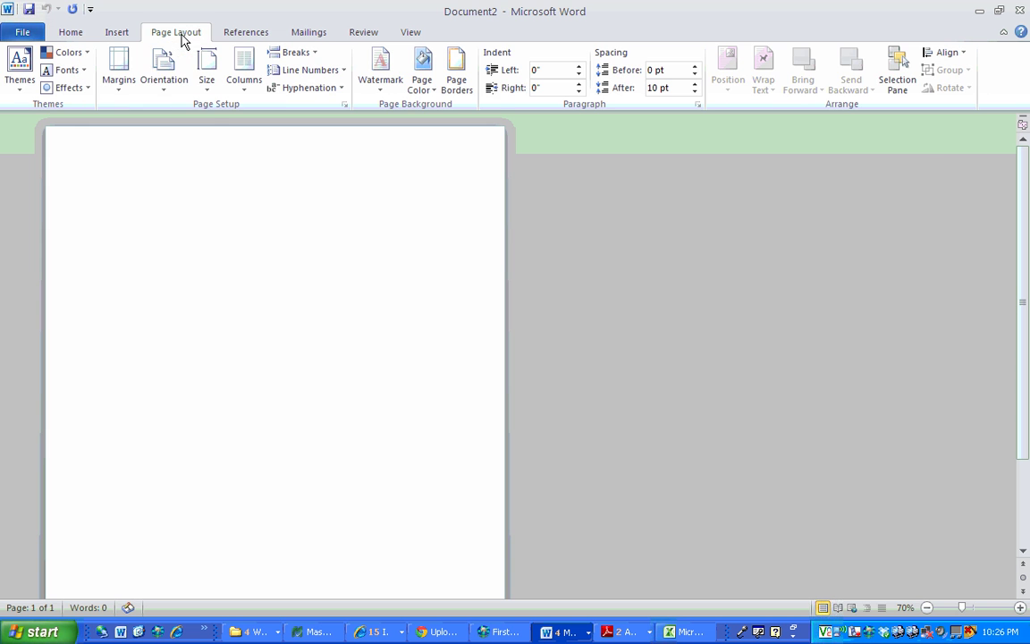
left_click(163, 95)
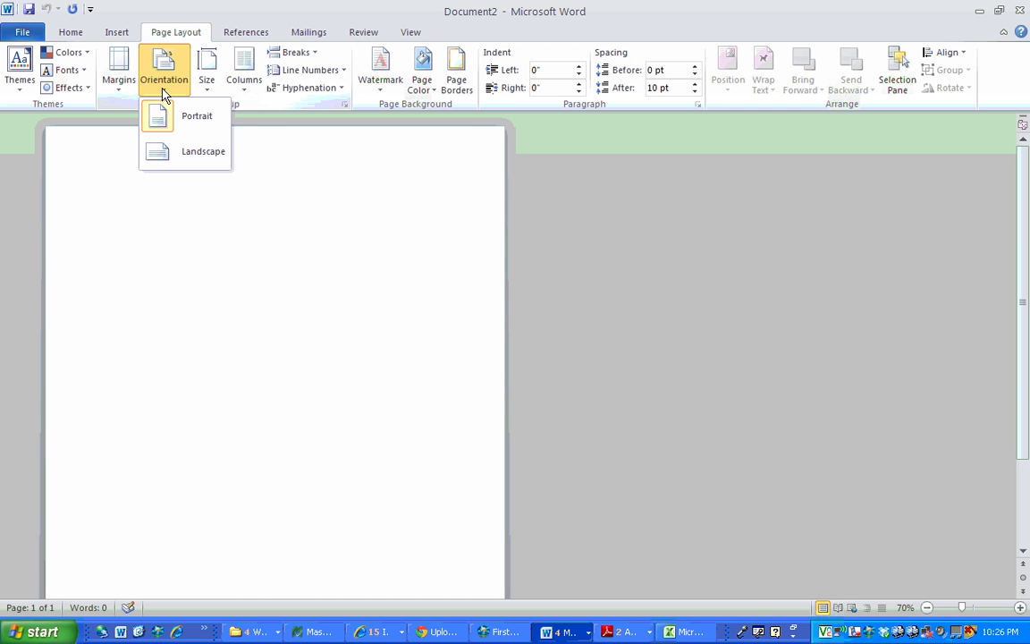
left_click(188, 151)
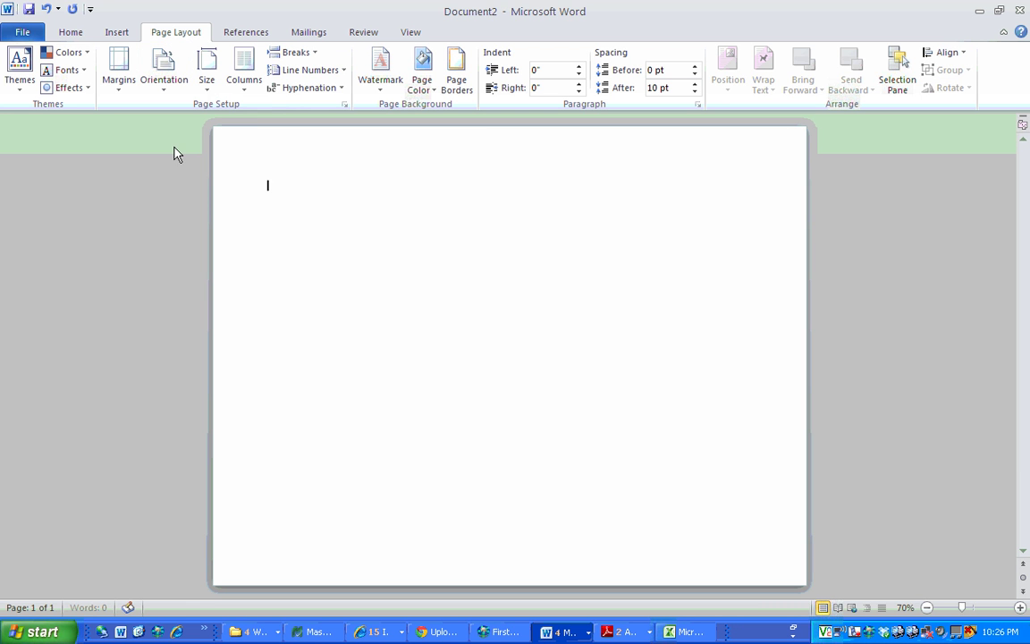
Paste the copied Temperature in Kelowna 2011 chart onto the landscape page via Paste Options.
right_click(265, 185)
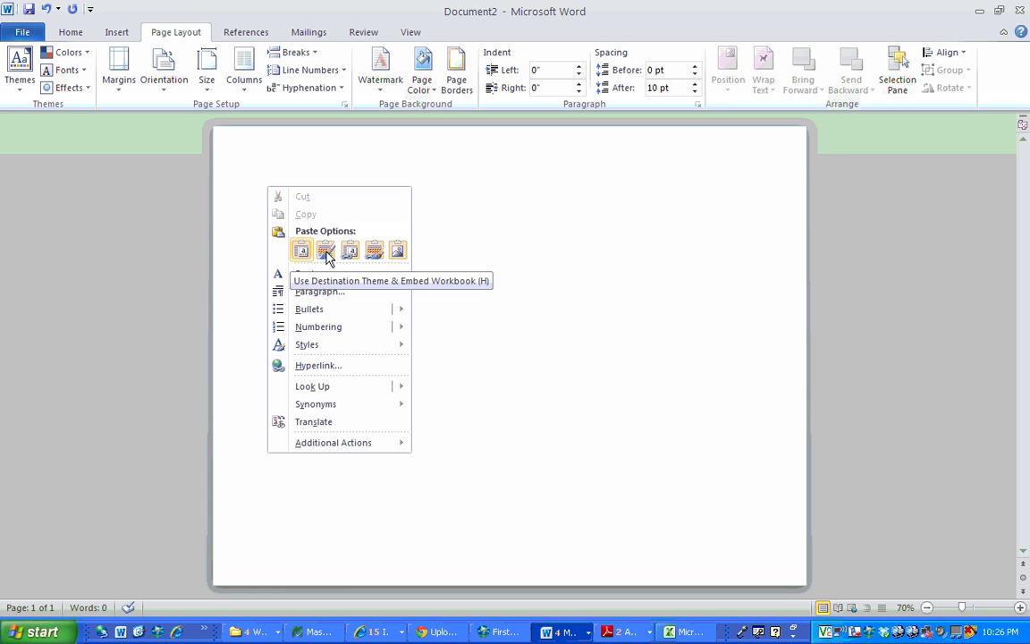
left_click(302, 253)
left_click(303, 251)
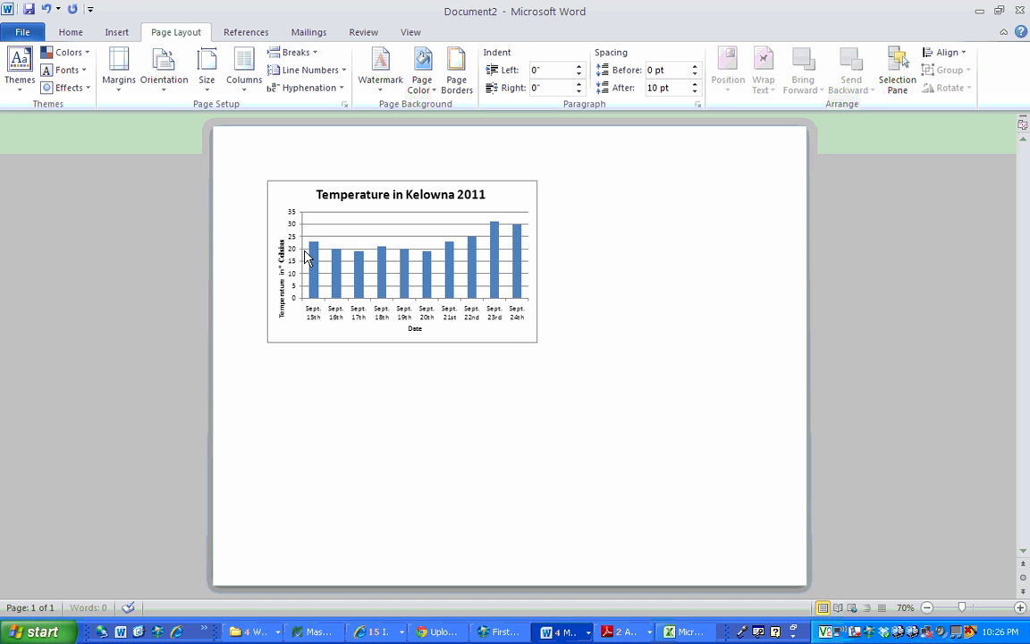
Drag the chart's lower-right corner so it spans most of the landscape page width.
left_click(533, 339)
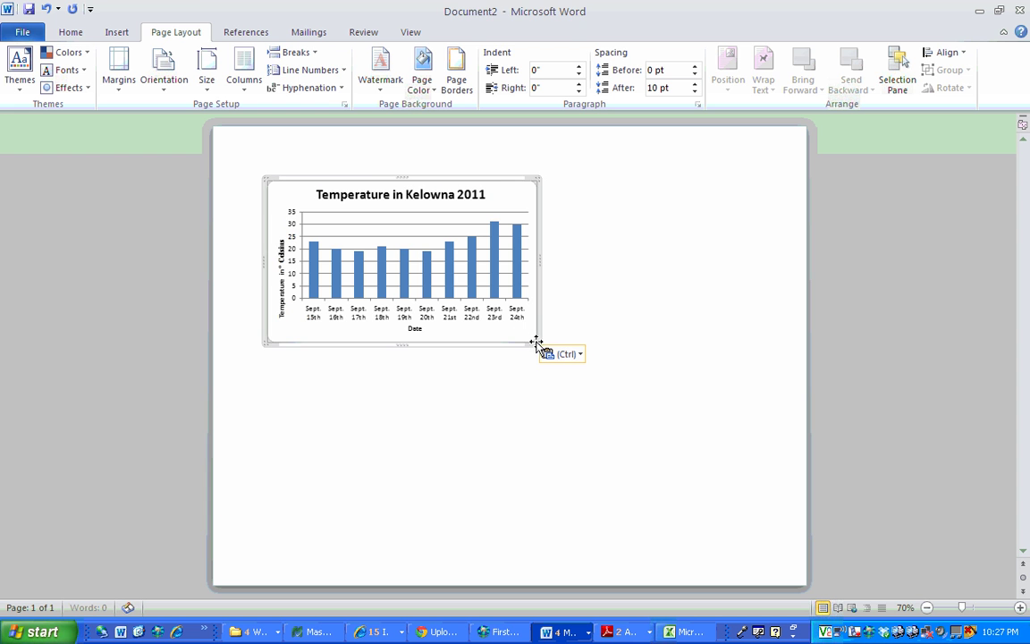
left_click_drag(536, 339, 747, 507)
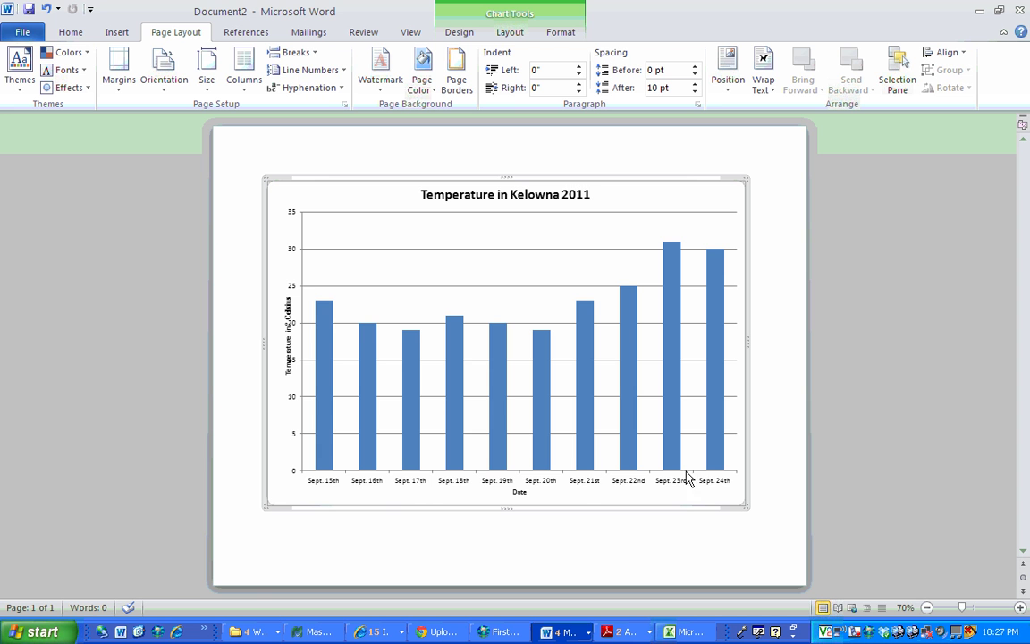
mouse_move(324, 308)
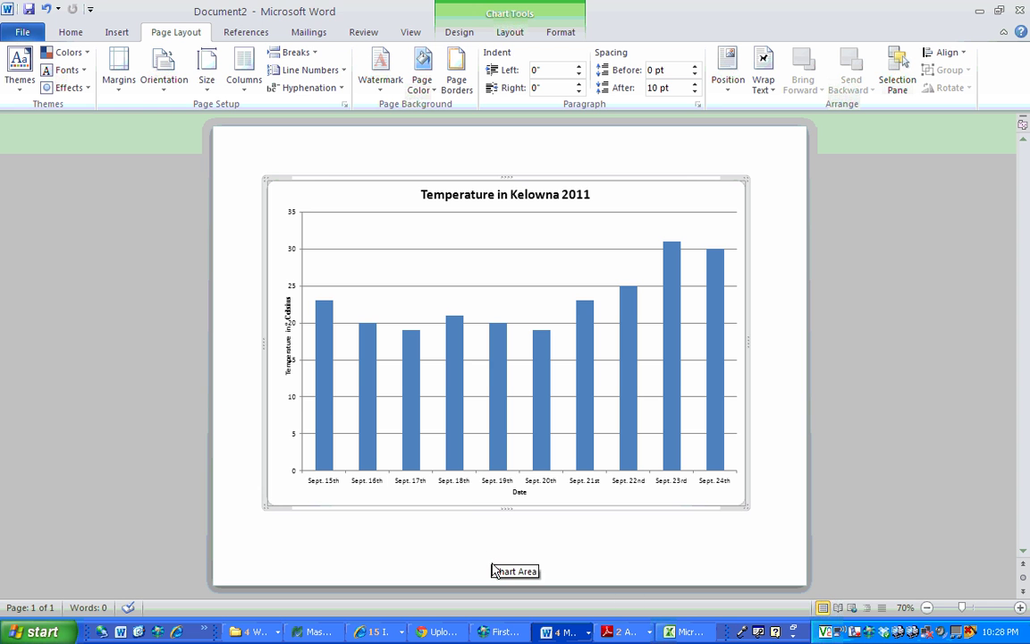
right_click(855, 631)
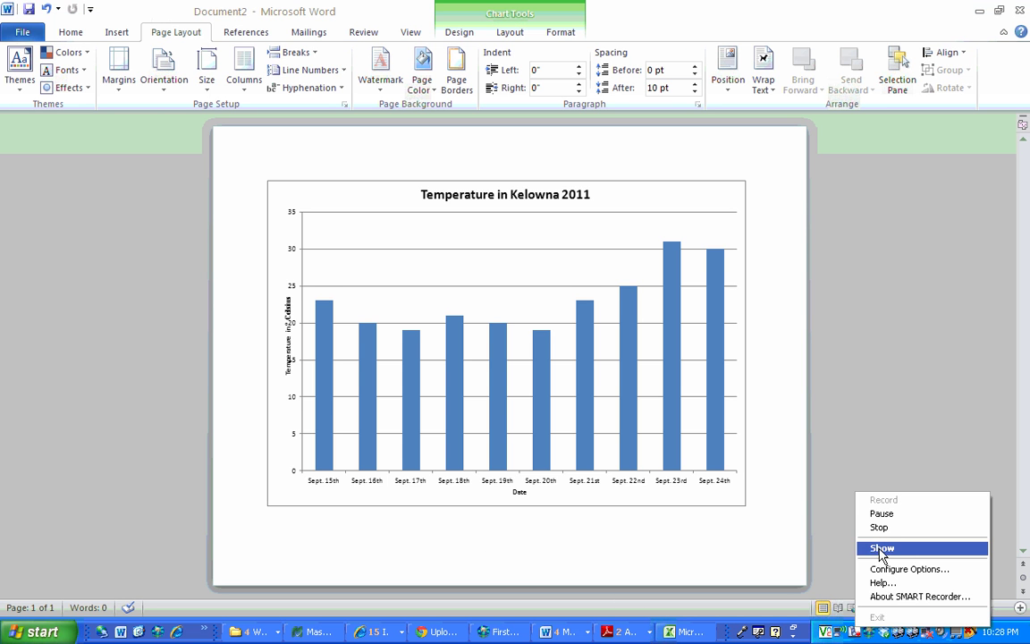